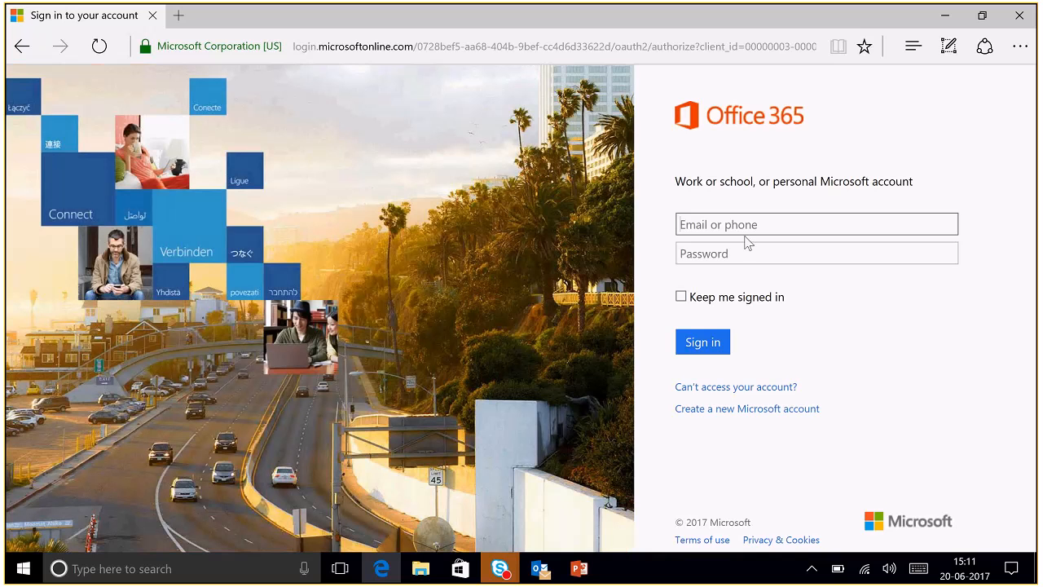
- Sign in to Office 365 with the work e-mail address and account password
left_click(747, 224)
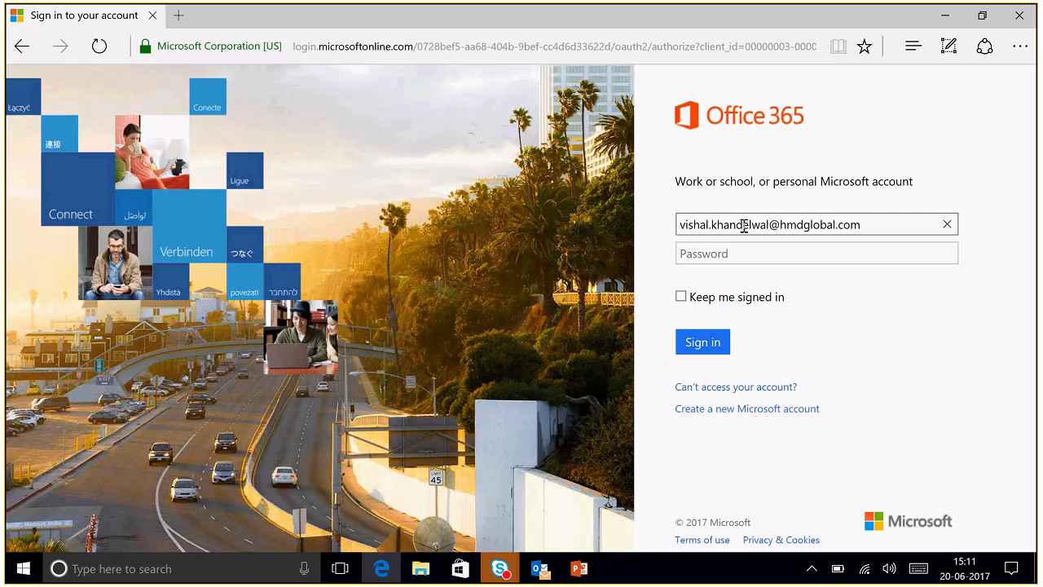
key("Tab")
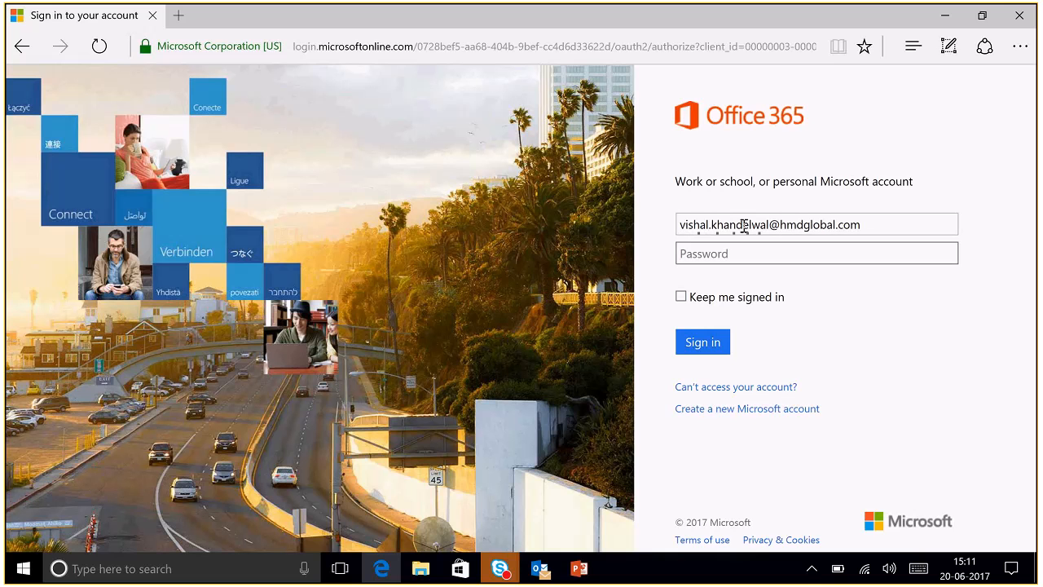
type("••••••••••")
left_click(703, 352)
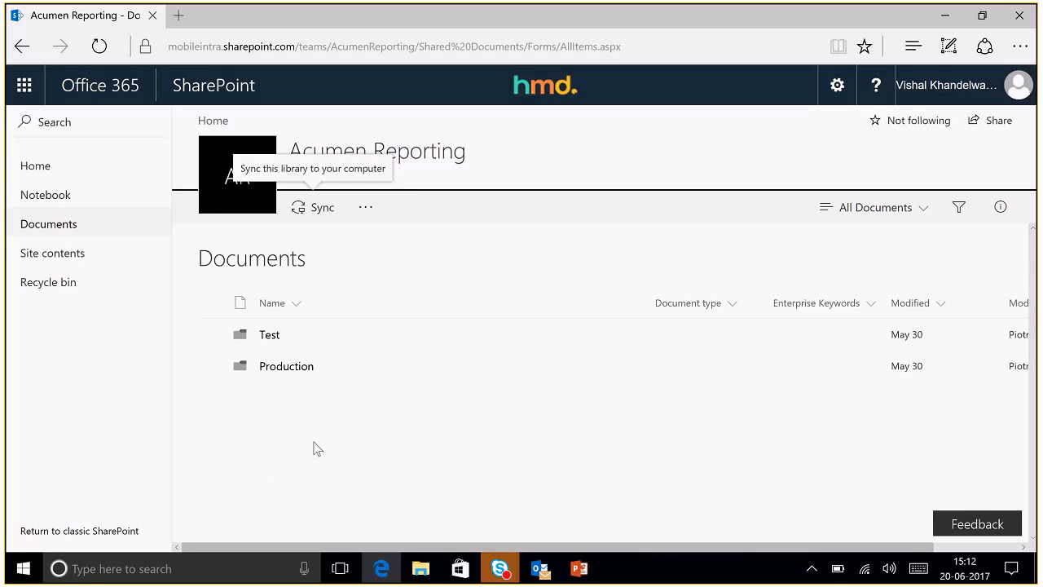
- Open the Production folder in Acumen Reporting Documents, then its Sell Through folder
left_click_drag(259, 372, 273, 373)
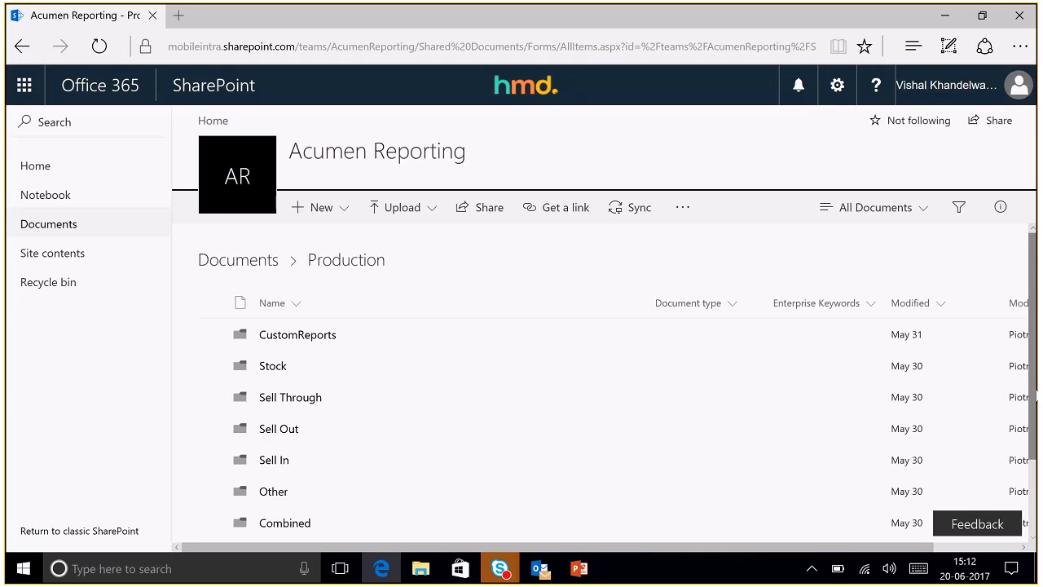
left_click_drag(1035, 396, 1033, 419)
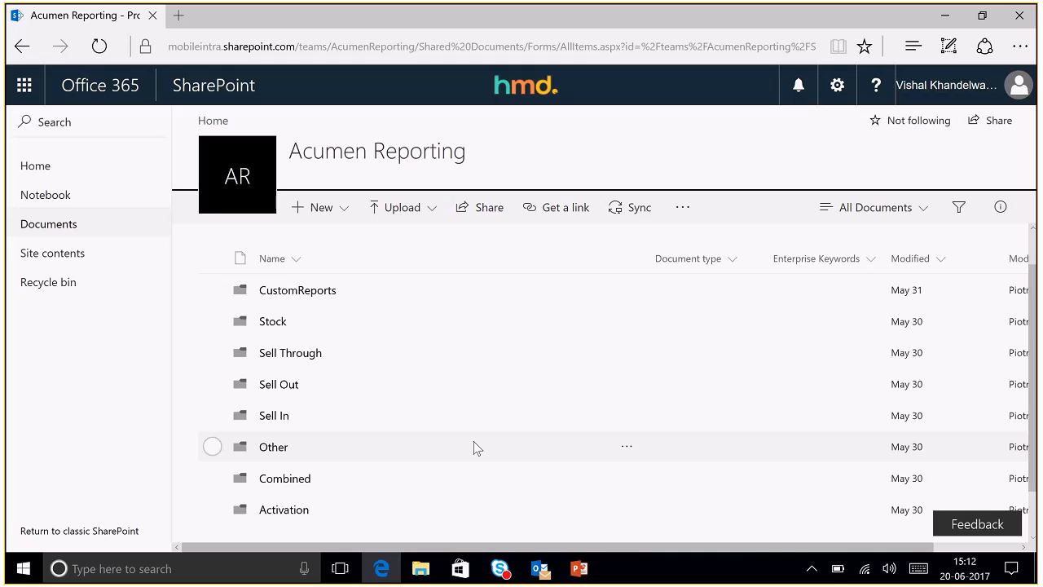
left_click_drag(290, 353, 289, 357)
left_click(291, 353)
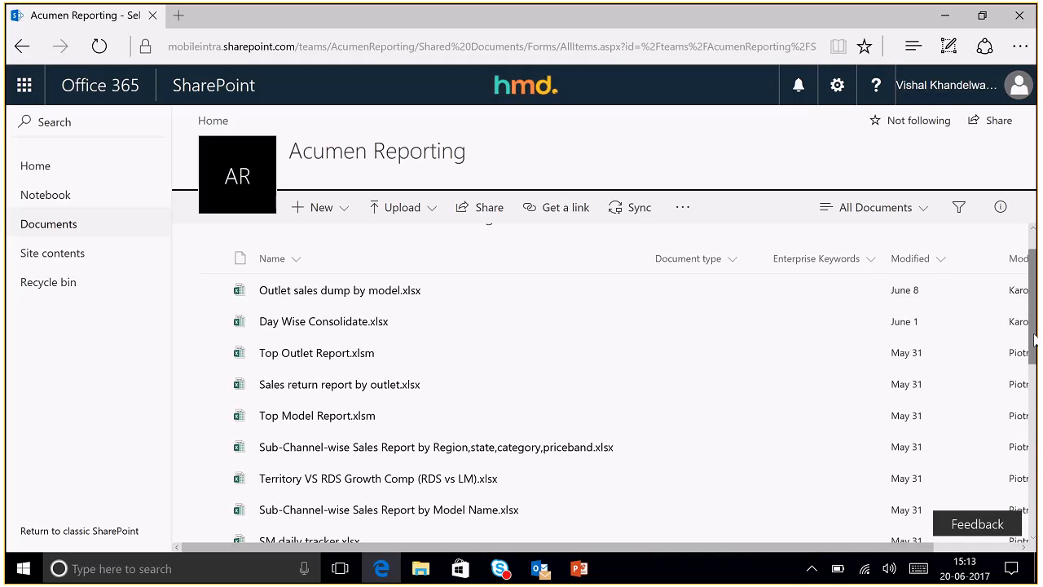
- Scroll through the Sell Through reports, go back to Production and open CustomReports
left_click_drag(1035, 338, 1033, 390)
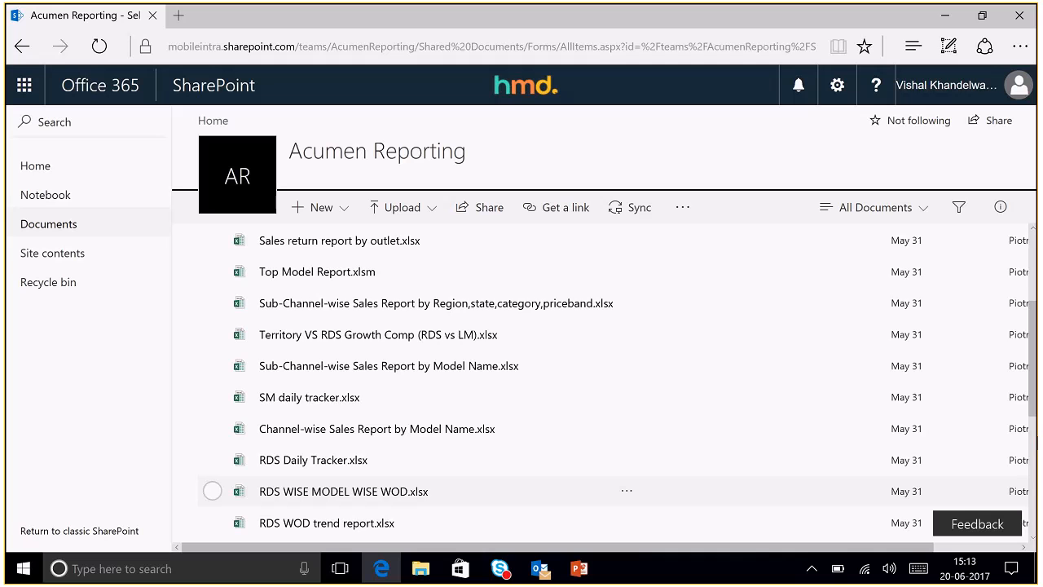
left_click_drag(1035, 396, 1035, 283)
left_click(22, 47)
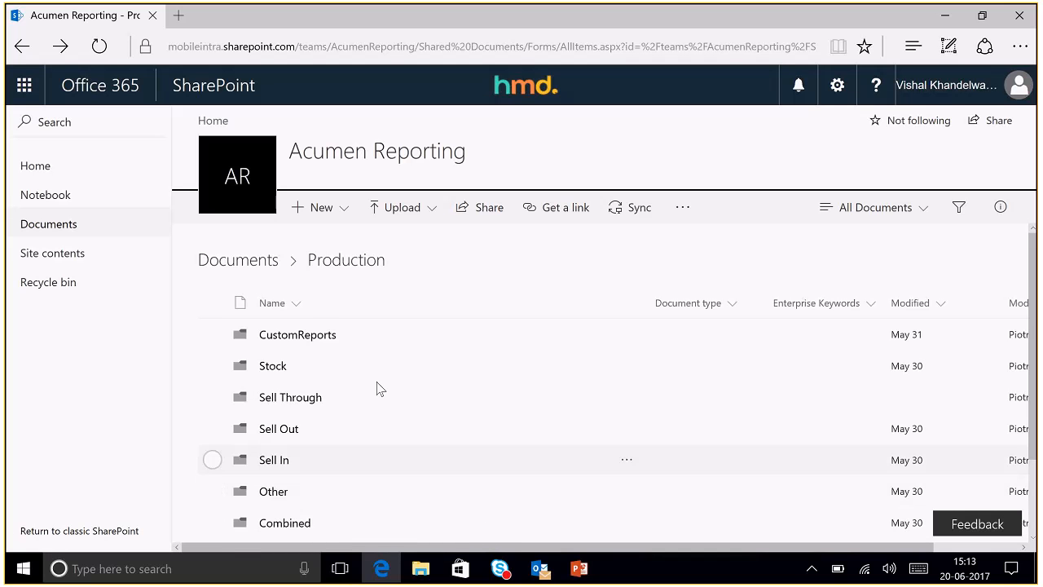
left_click(319, 340)
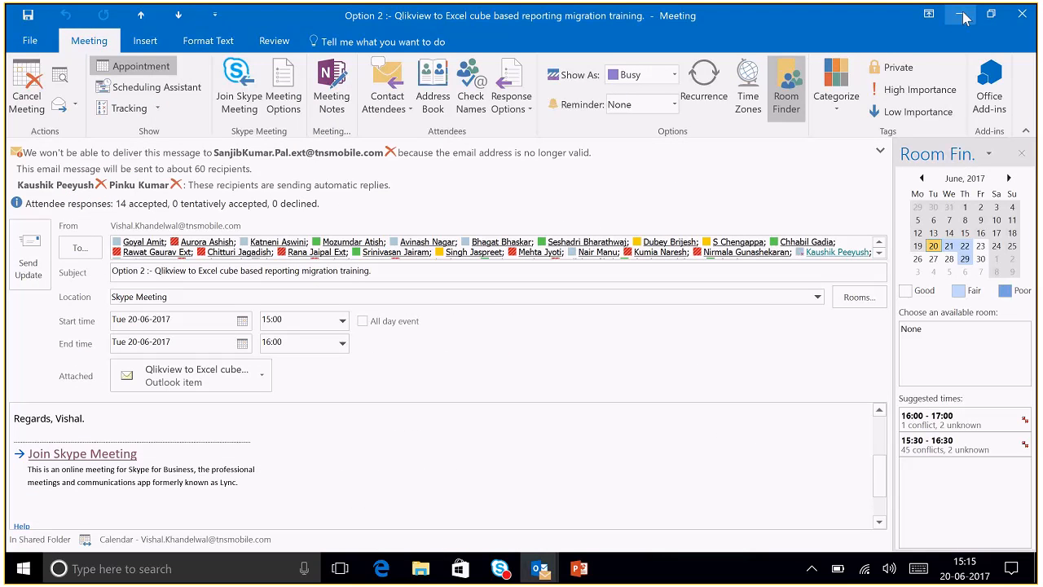
- Minimize the meeting invitation, Outlook calendar and Power BI folder windows
left_click(962, 15)
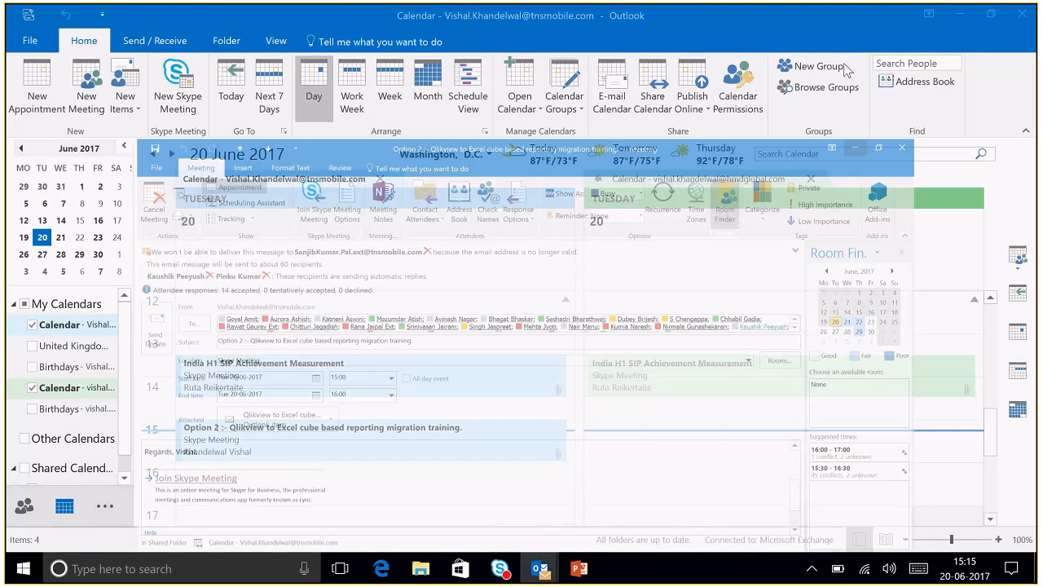
left_click(952, 23)
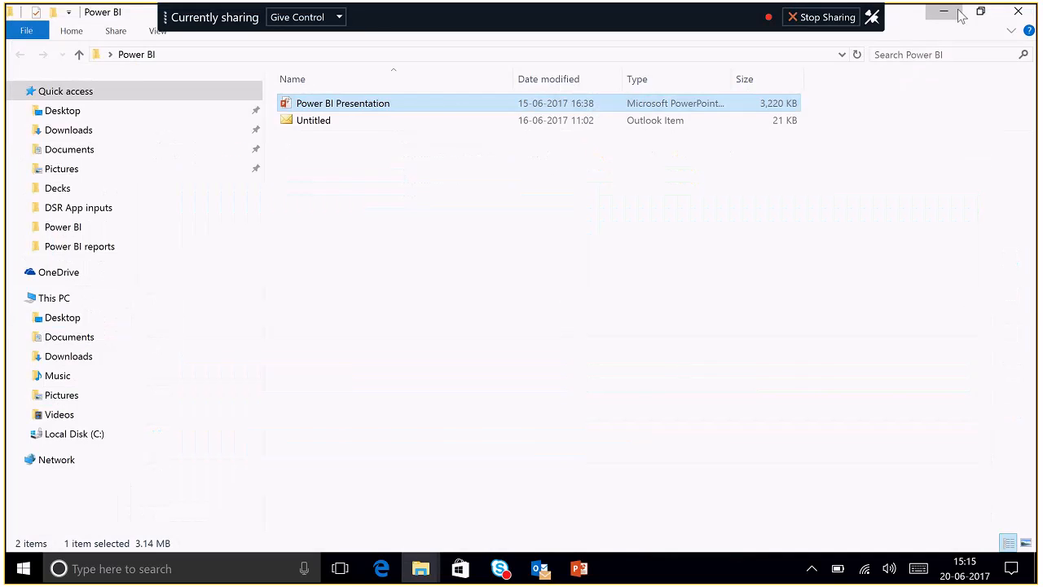
left_click(960, 13)
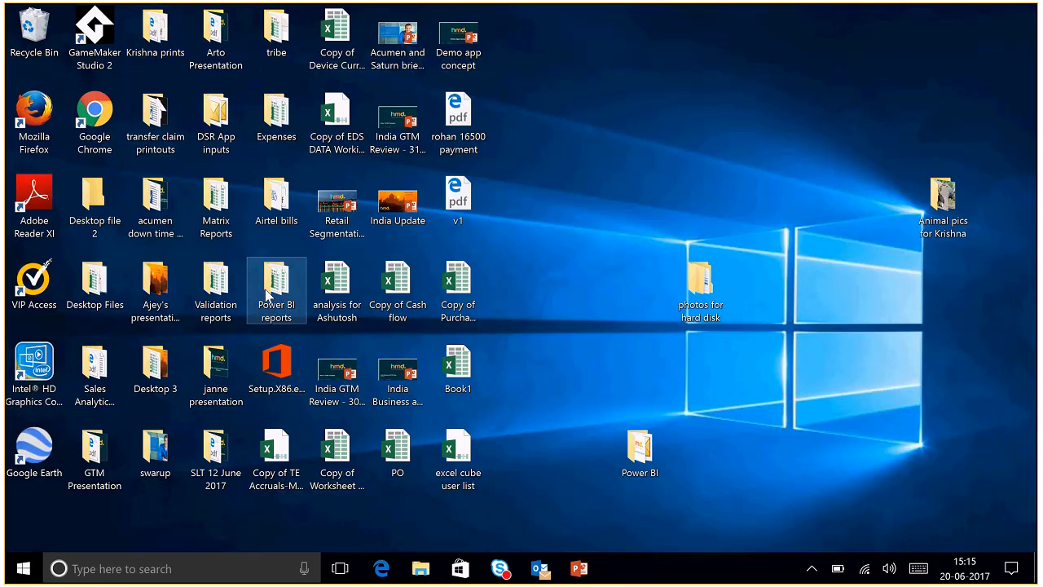
- Open the Power BI reports folder and launch the RDS WISE MODEL WISE WOD workbook
double_click(266, 295)
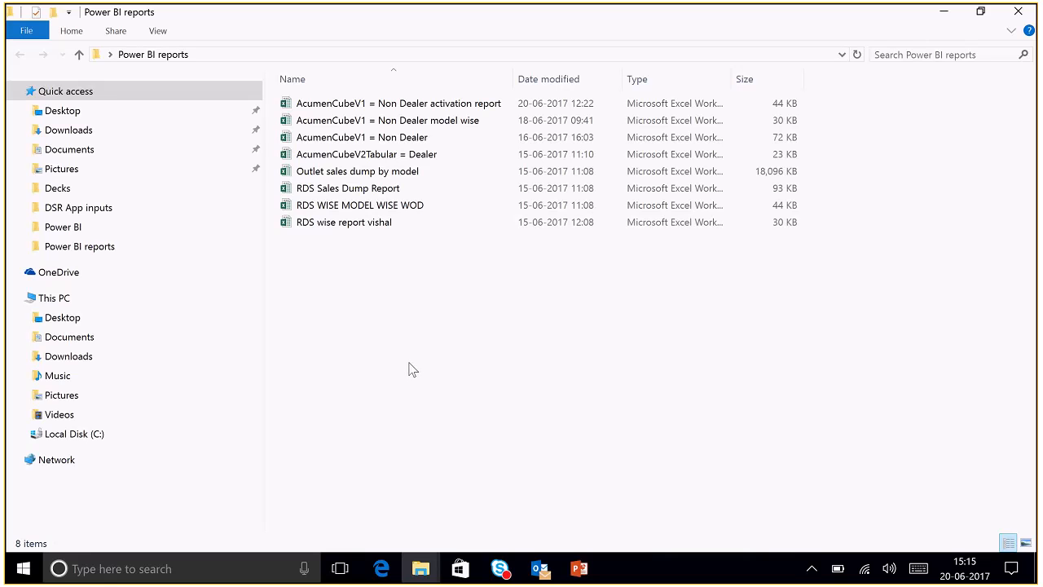
left_click(381, 206)
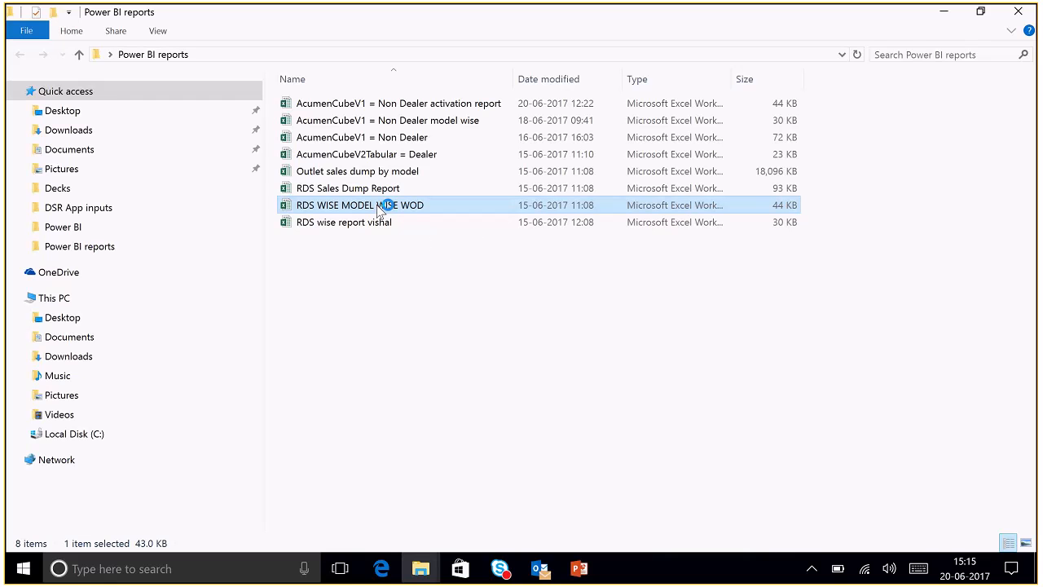
double_click(380, 206)
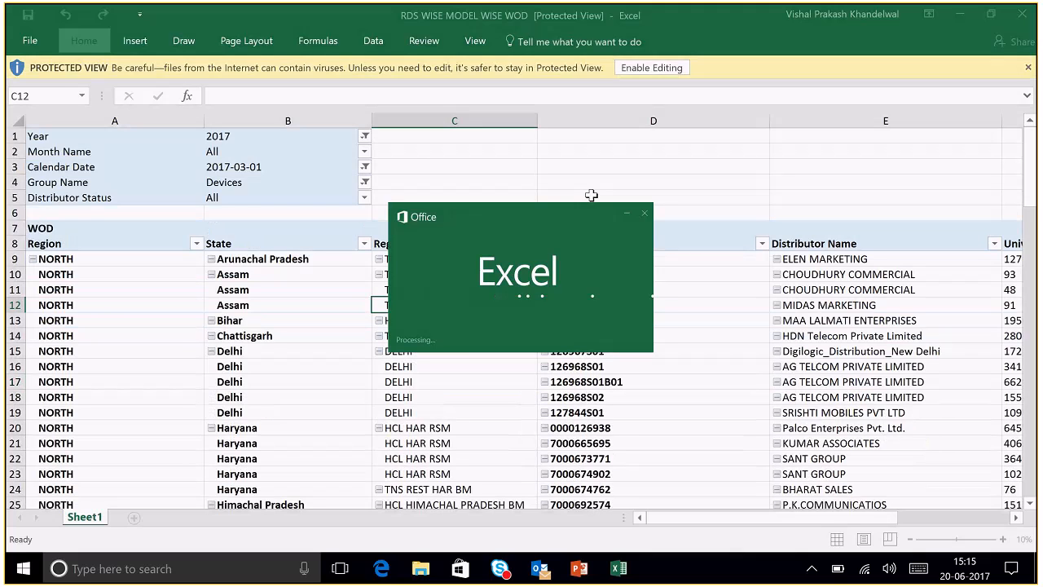
- Enable editing and content, then step through the Distributor Code, Distributor Name and Universe headers back to Region
left_click(649, 68)
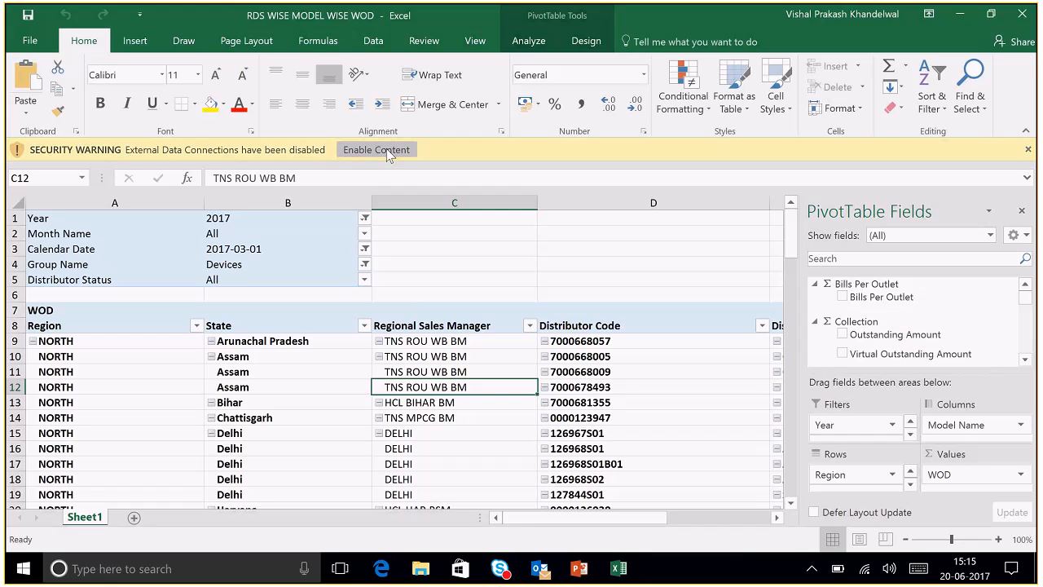
left_click(388, 151)
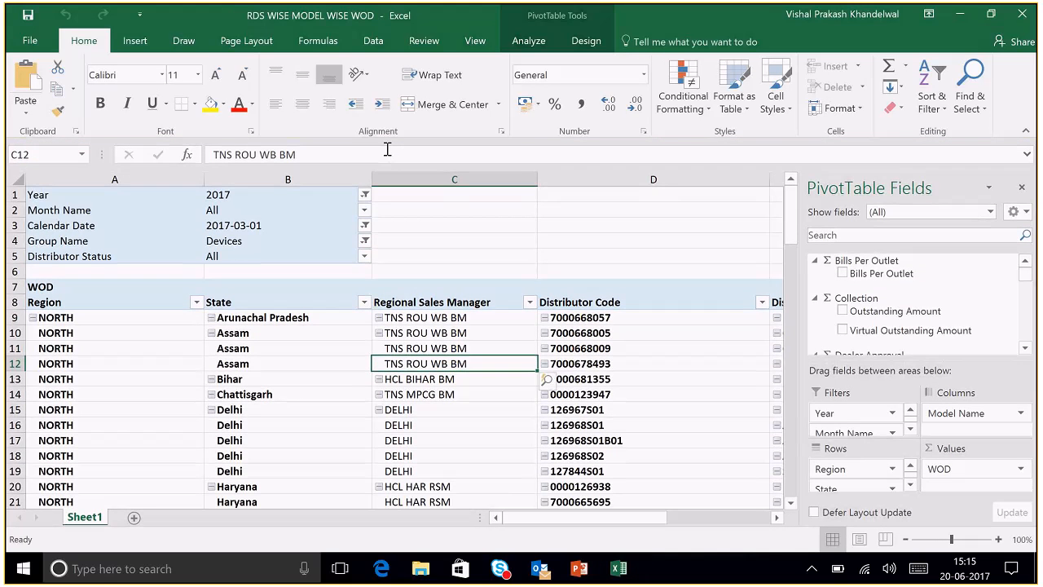
left_click(643, 303)
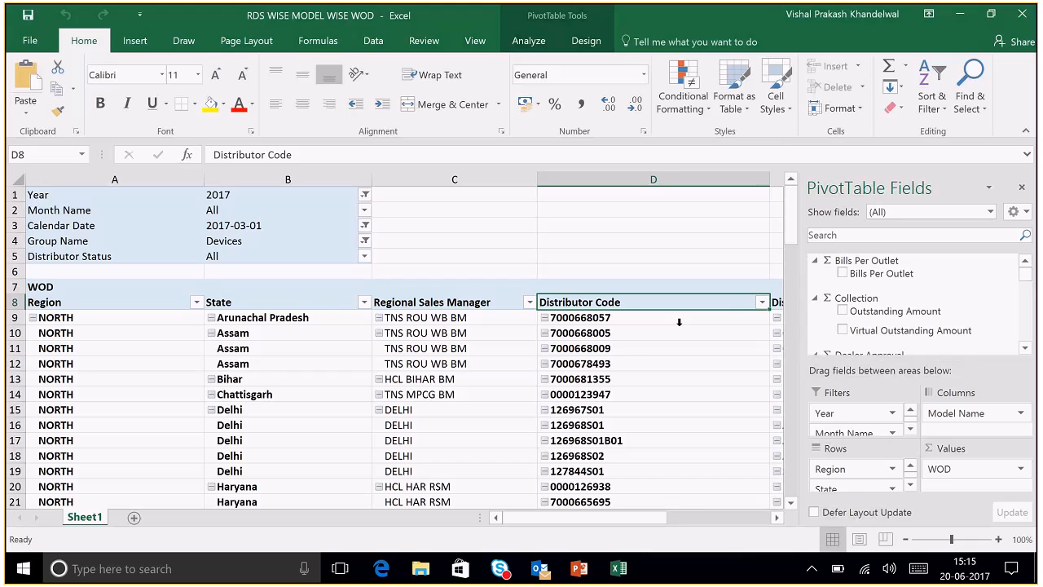
key("Right")
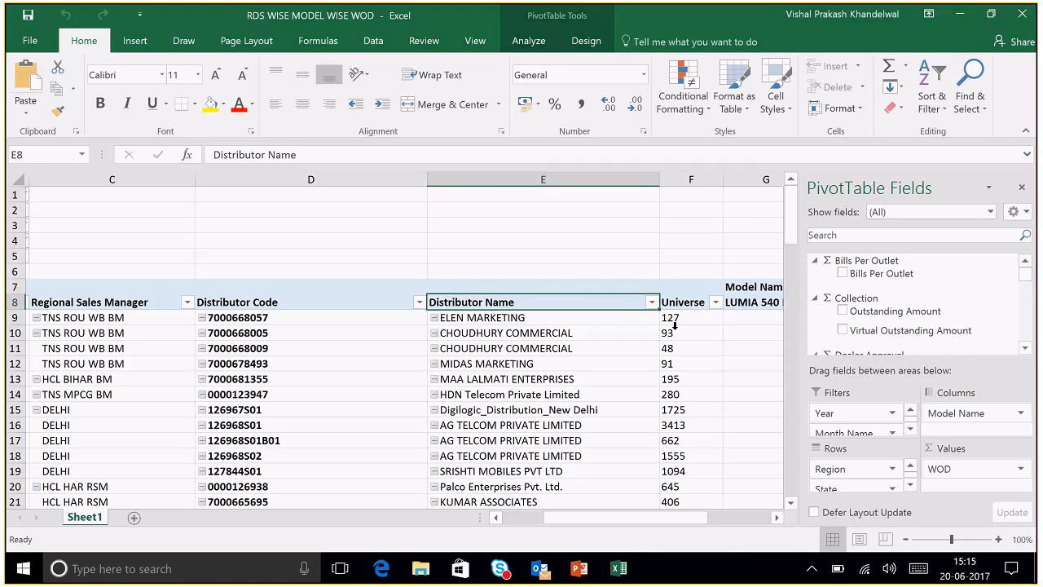
key("Right")
key("Right")
key("Right")
key("Right")
key("Right")
key("Right")
key("Right")
key("Right")
key("Right")
key("Right")
key("Right")
key("Right")
key("Right")
key("Right")
key("Right")
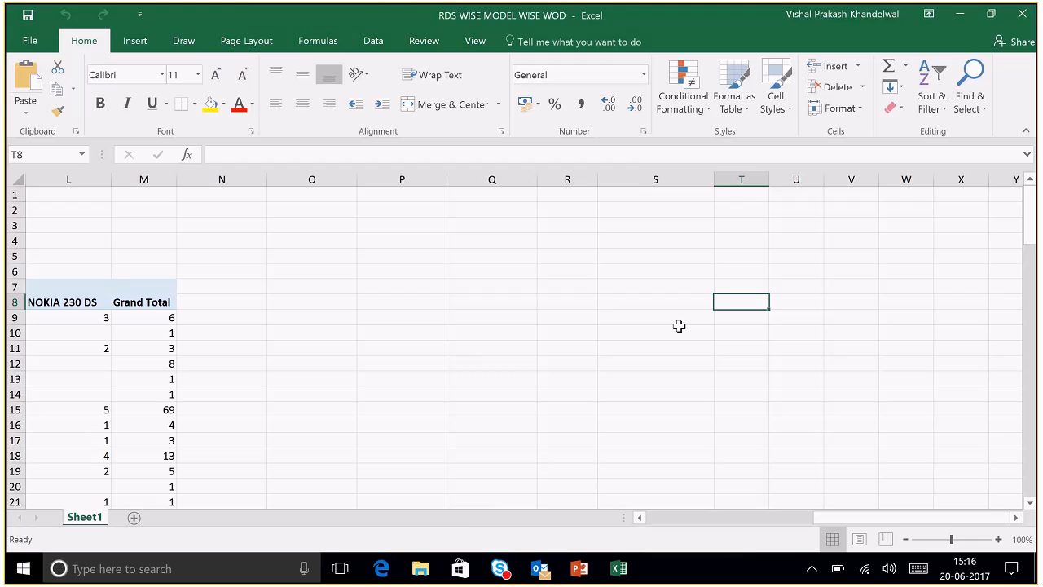
key("Home")
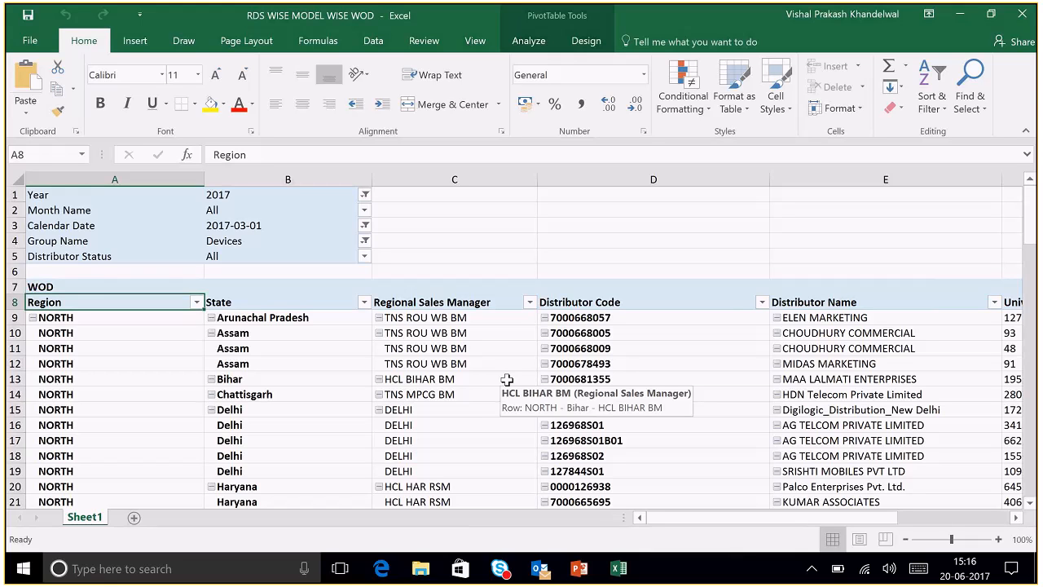
- Refresh the pivot table from the State header and dismiss the transport-layer error
right_click(319, 302)
left_click(359, 217)
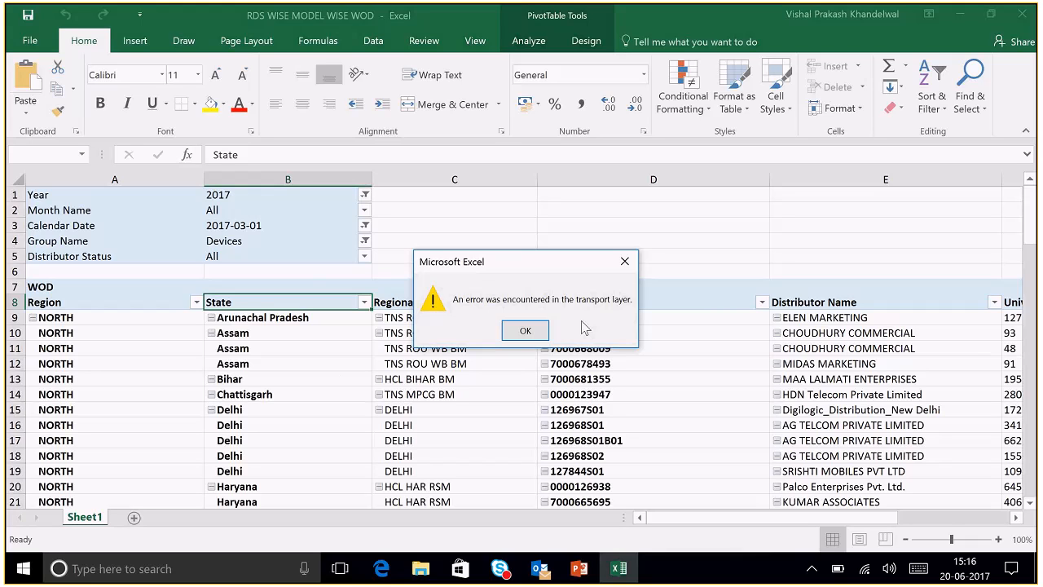
left_click(525, 332)
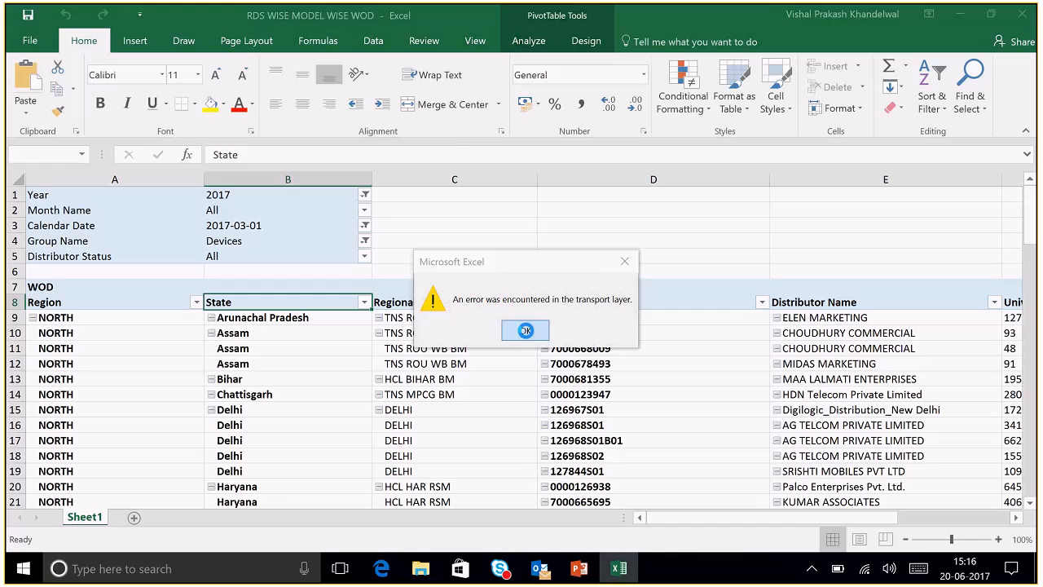
- Log in to acumenreporting.cloudapp.net with your own user ID and password and select AcumenCubeV1
left_click_drag(321, 222, 214, 210)
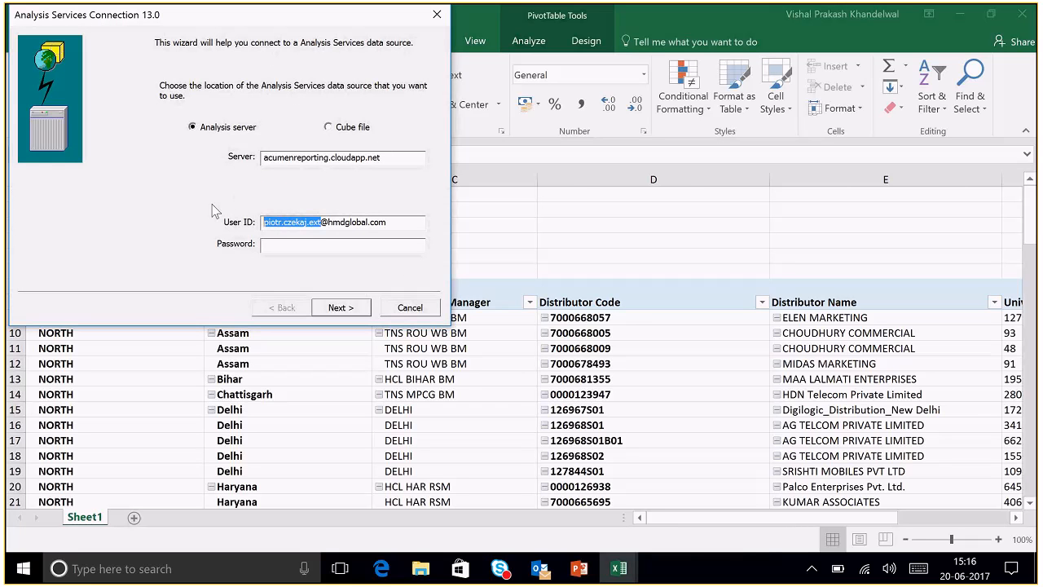
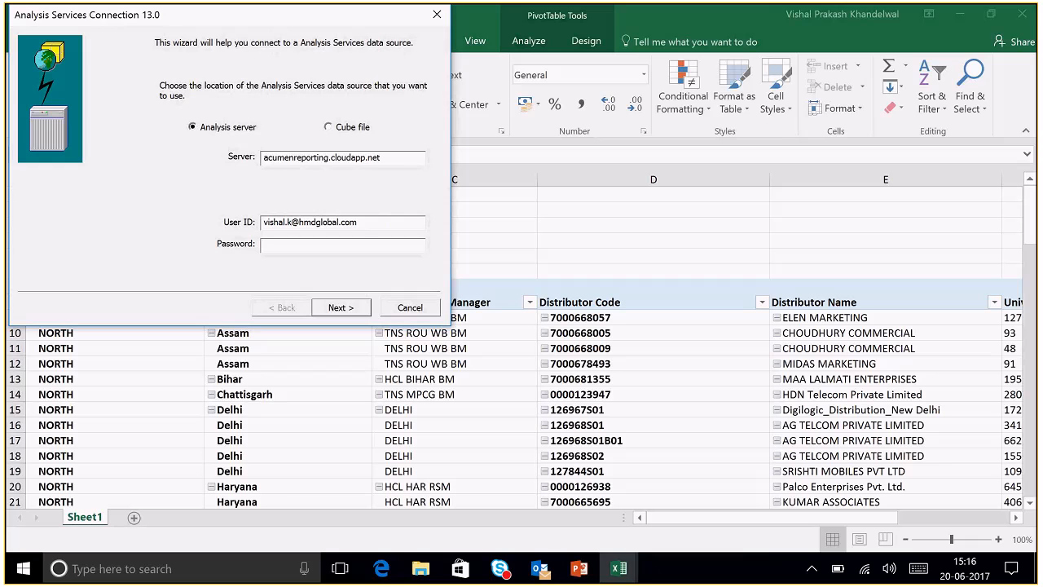
left_click(281, 249)
type("*******")
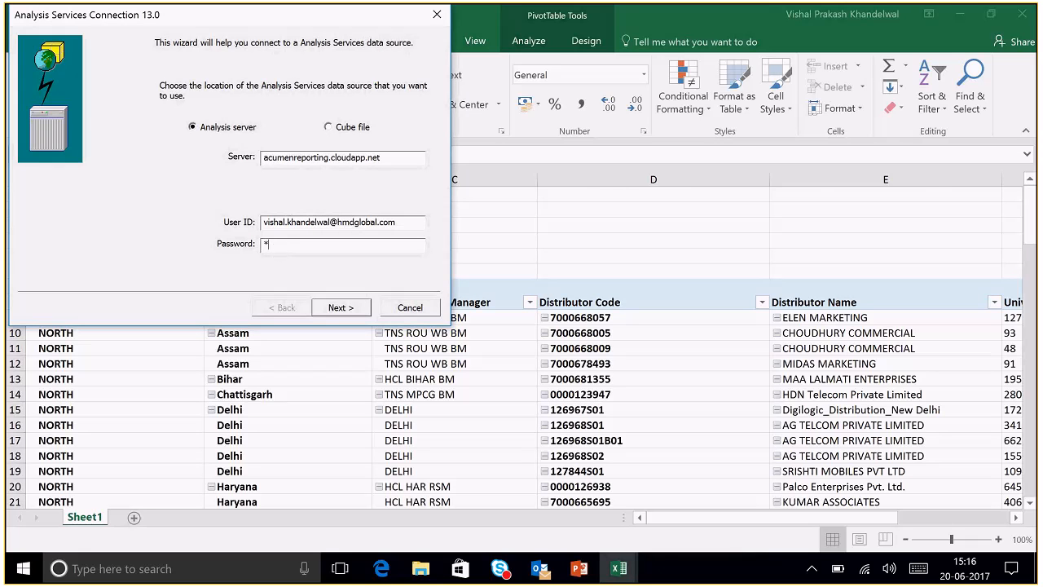
type("***")
left_click(348, 312)
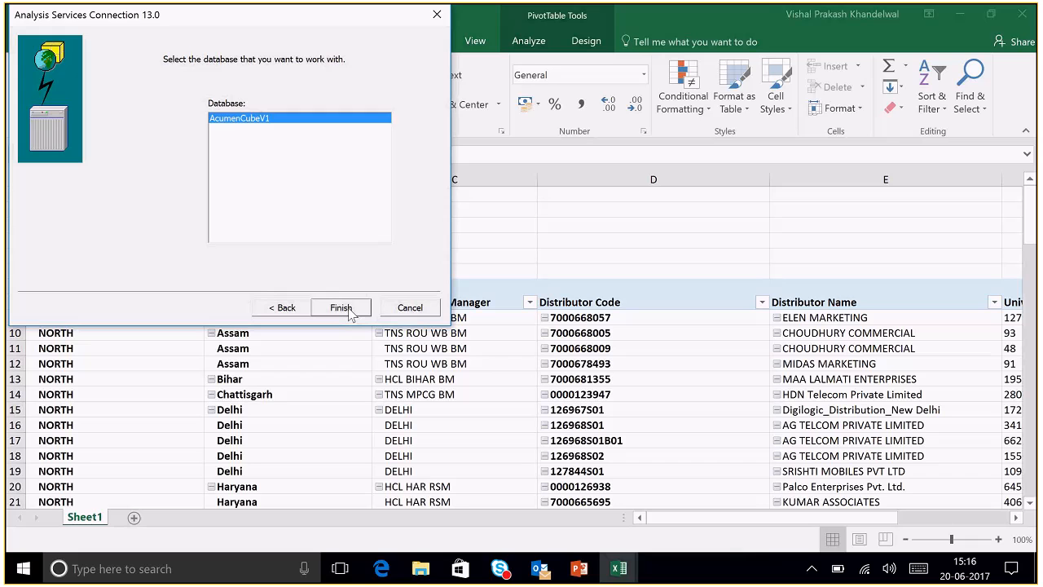
left_click(346, 309)
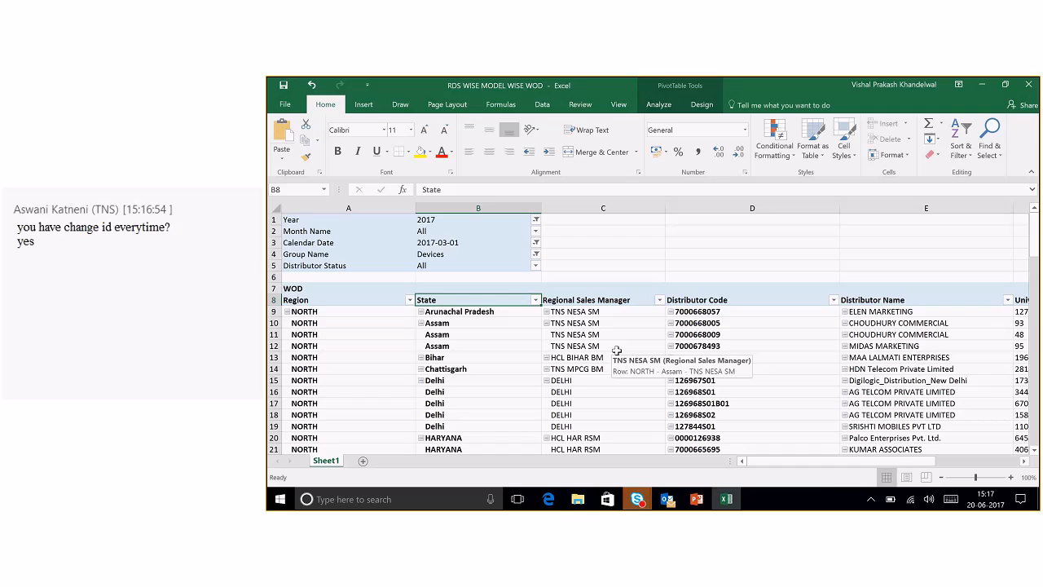
- Tick Save password in the AcumenCubeV1 connection's Definition properties, accept the warning, and close Workbook Connections
left_click(542, 105)
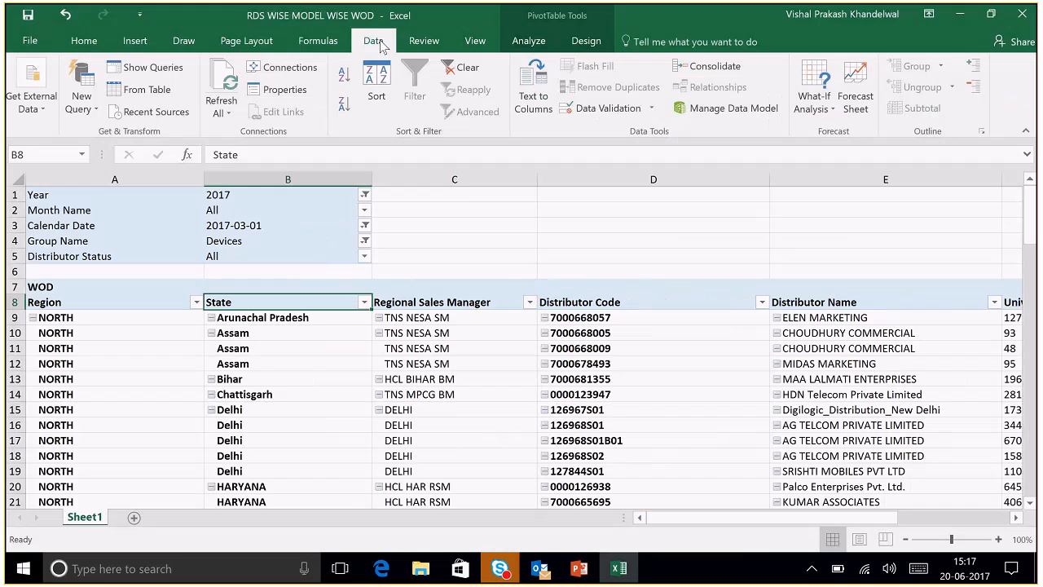
left_click(277, 68)
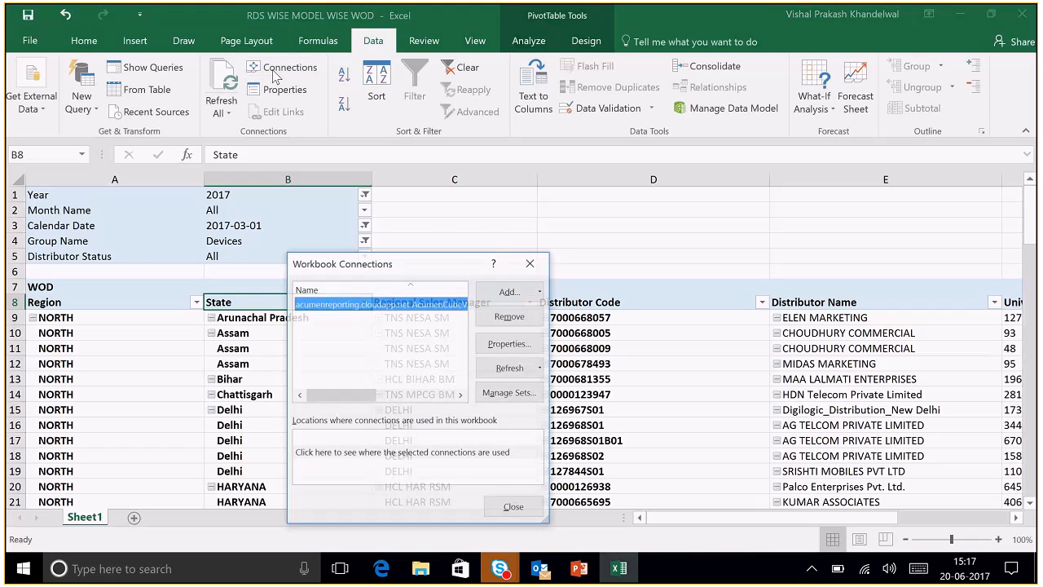
left_click(497, 346)
left_click(331, 176)
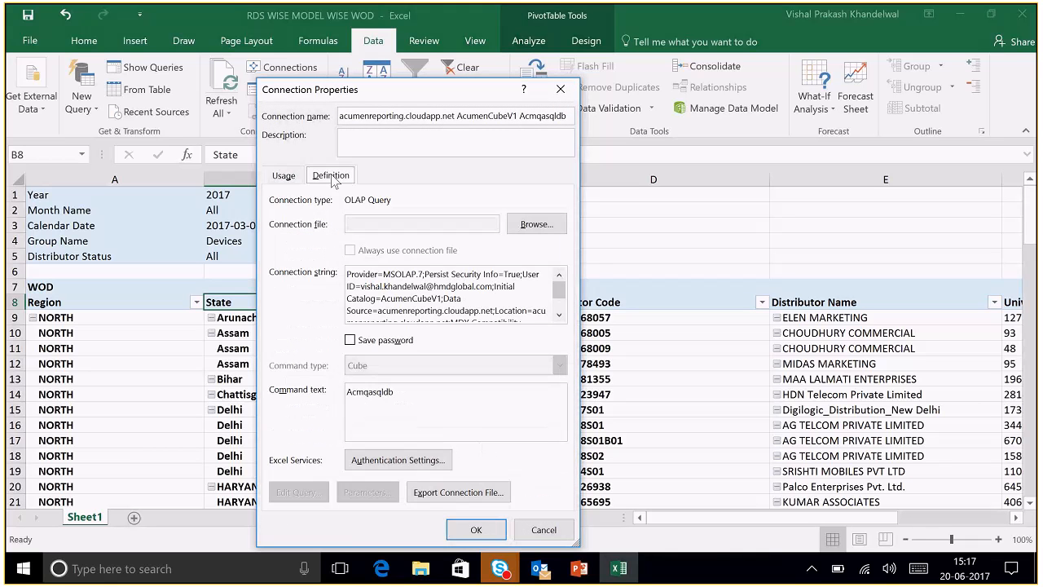
left_click(350, 342)
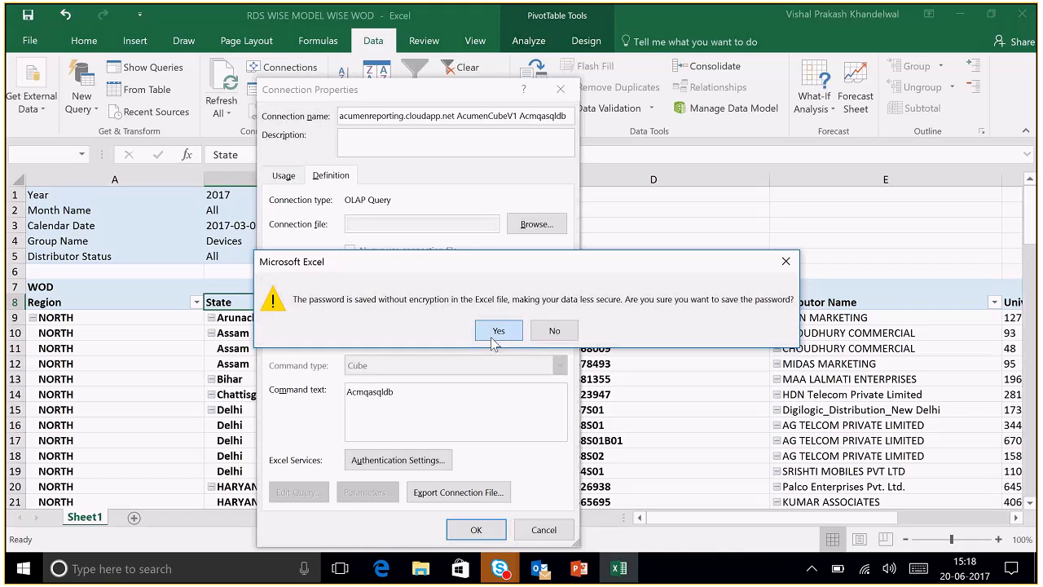
left_click(496, 332)
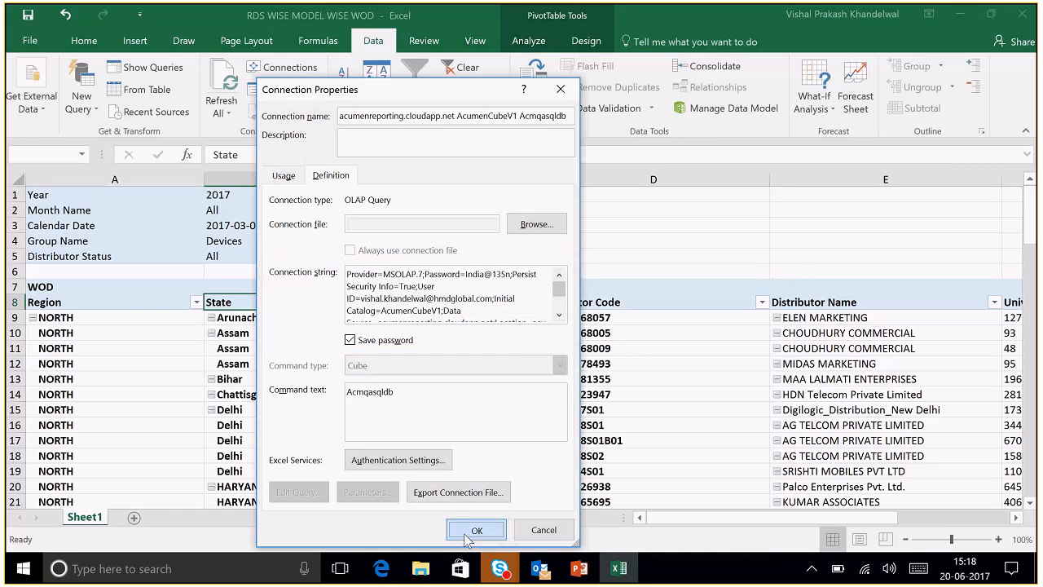
left_click(476, 530)
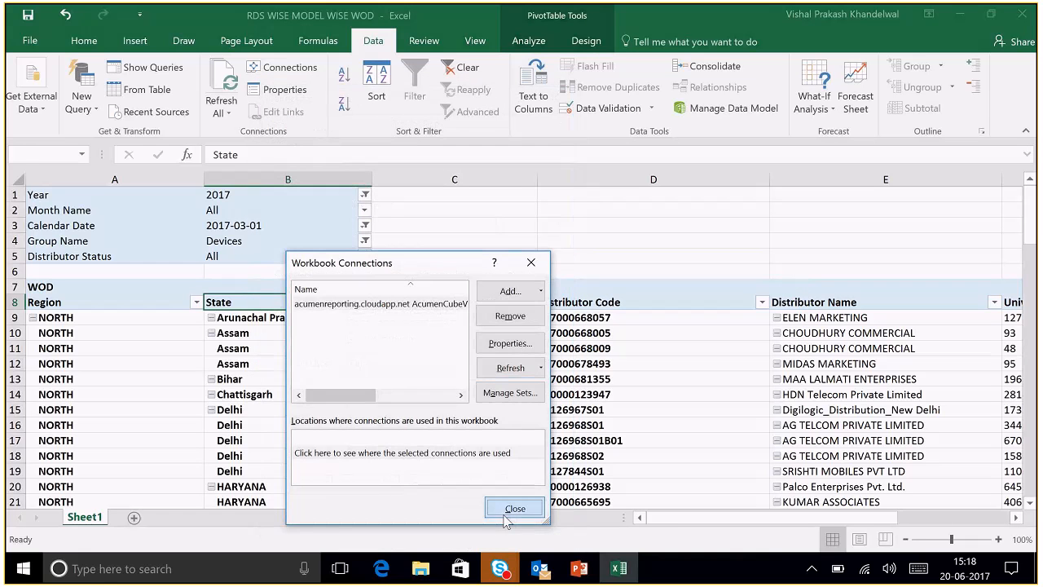
left_click(510, 504)
left_click(482, 420)
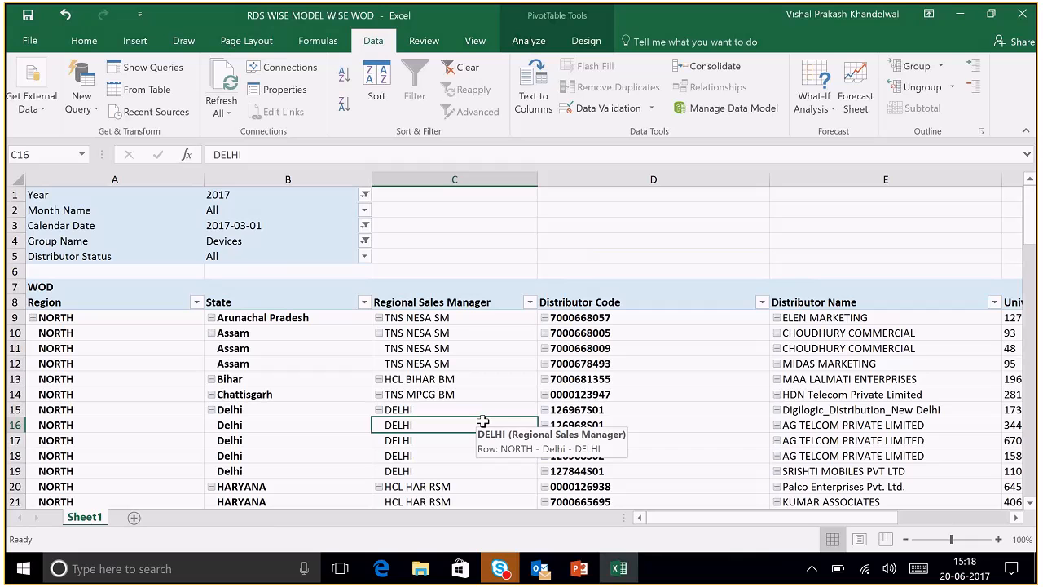
key("Up")
key("Up")
key("Up")
key("Up")
key("Up")
key("Up")
key("Up")
key("Up")
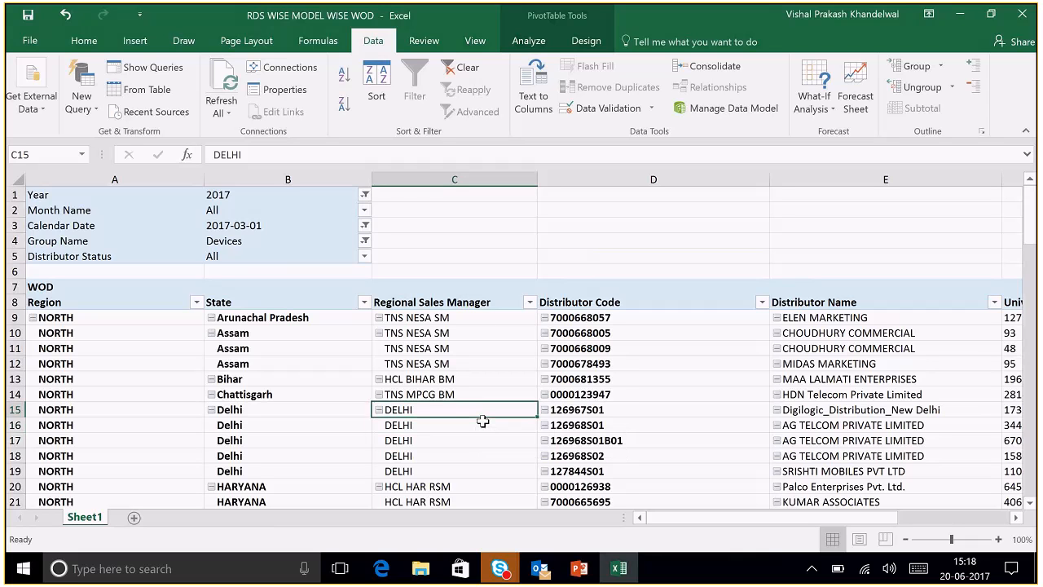
key("Right")
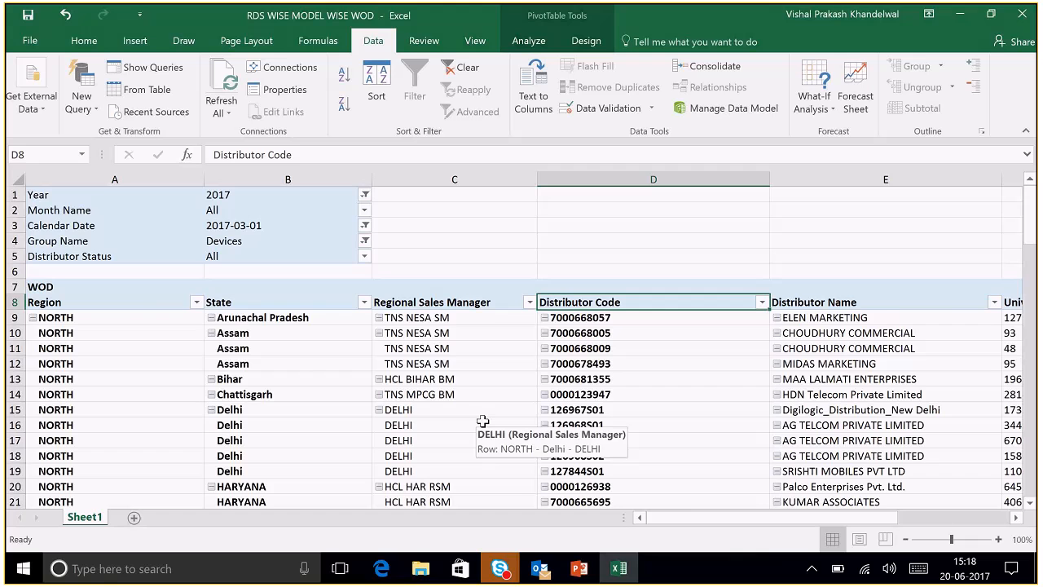
key("Right")
key("Right")
key("Right")
key("Right")
key("Right")
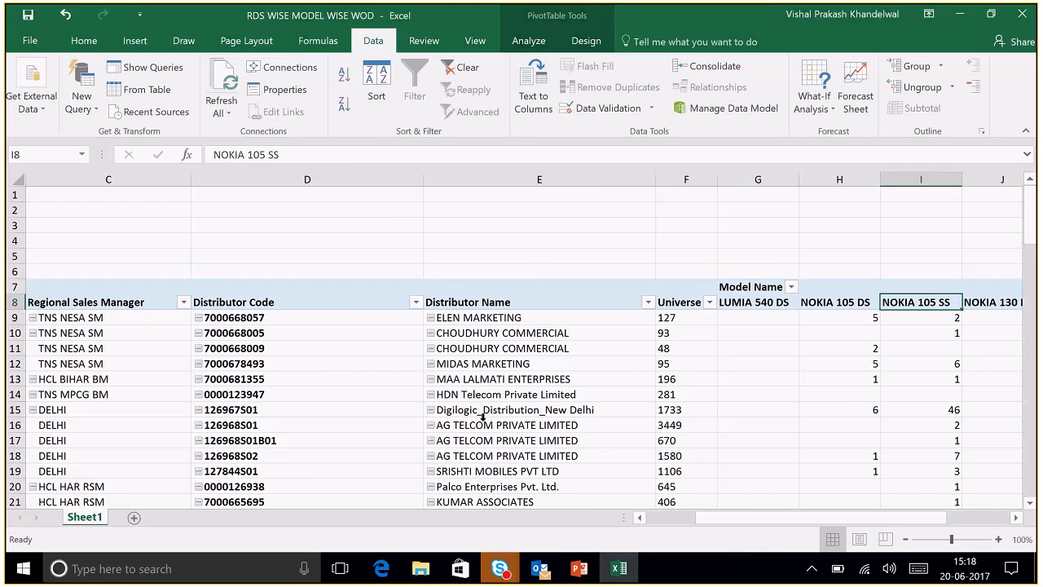
key("Right")
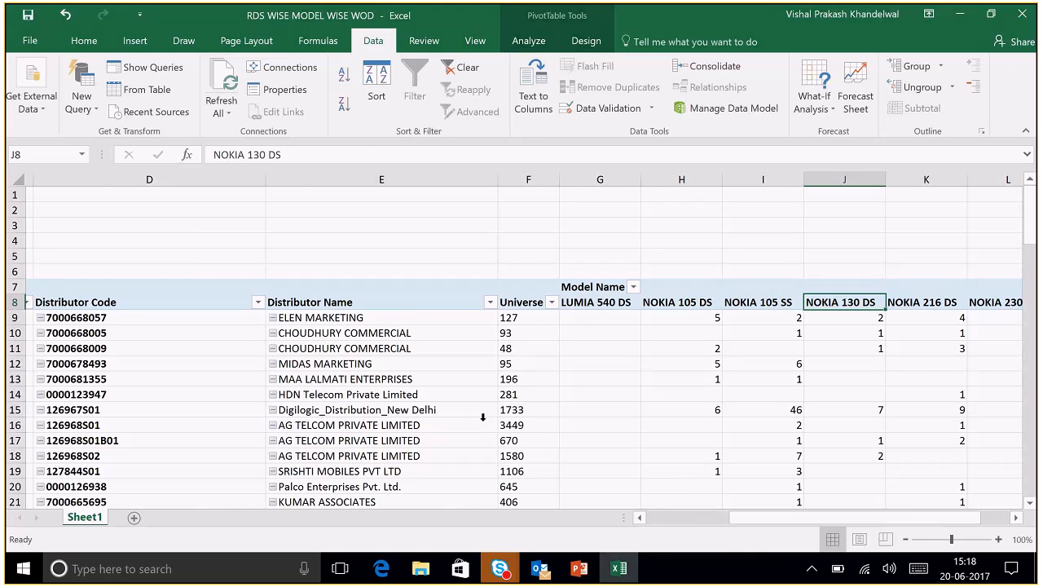
key("Left")
key("Left")
key("Left")
key("Left")
key("Left")
key("Left")
key("Left")
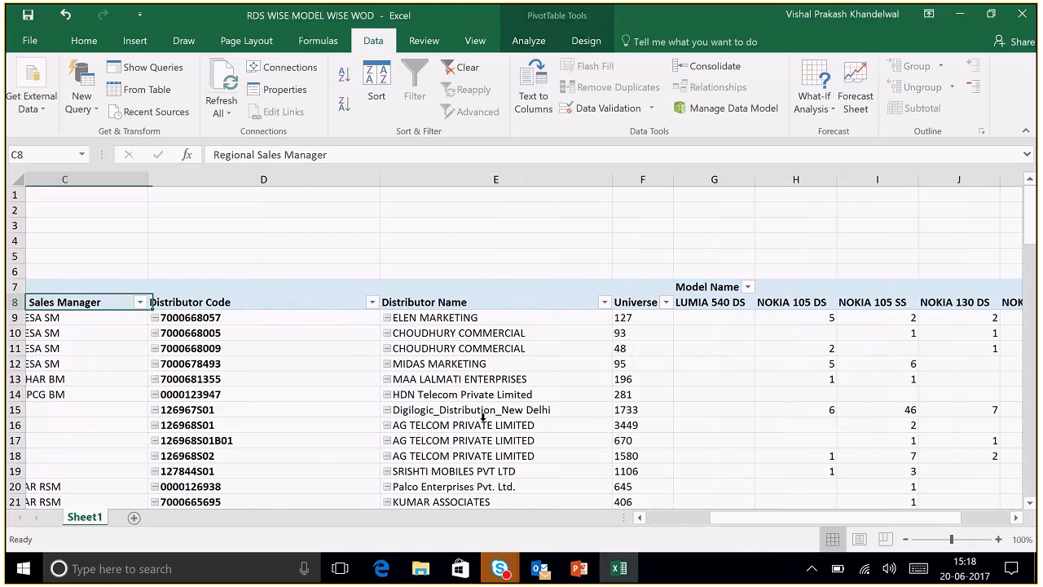
key("Left")
key("Left")
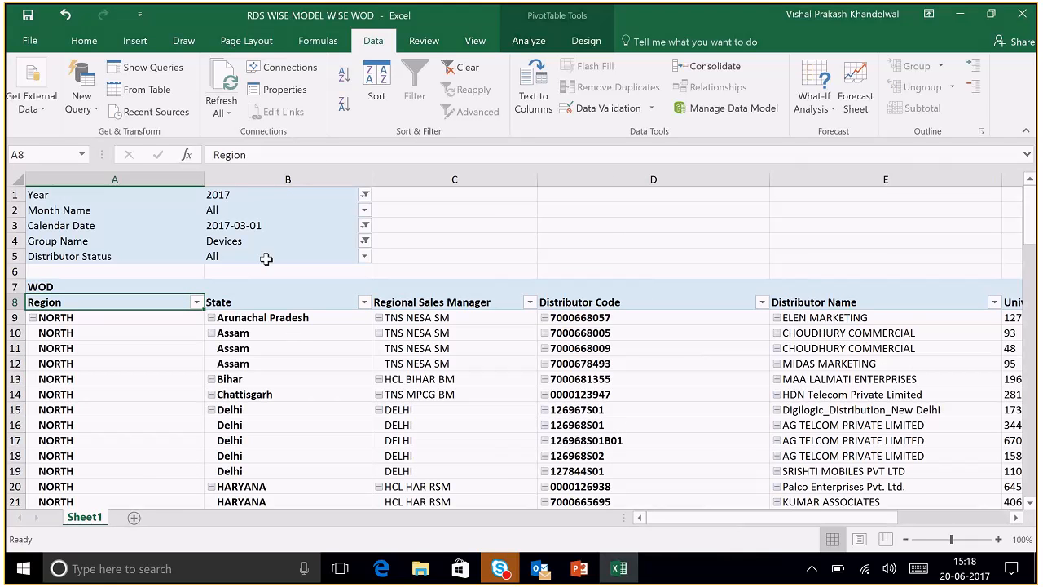
- Review the pivot's Devices Group Name filter and the Bihar state rows with their sales manager
left_click(470, 382)
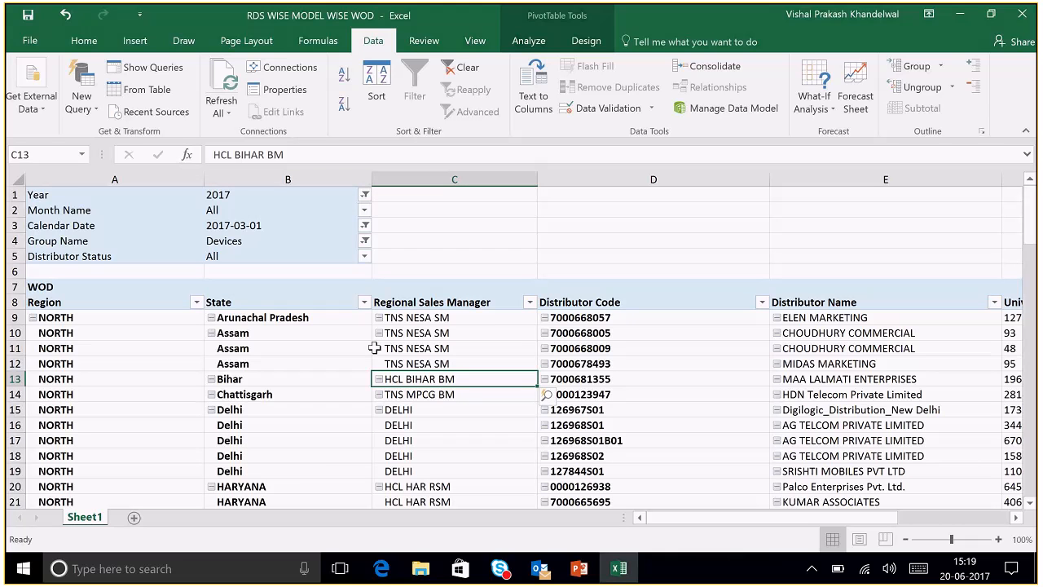
left_click(71, 238)
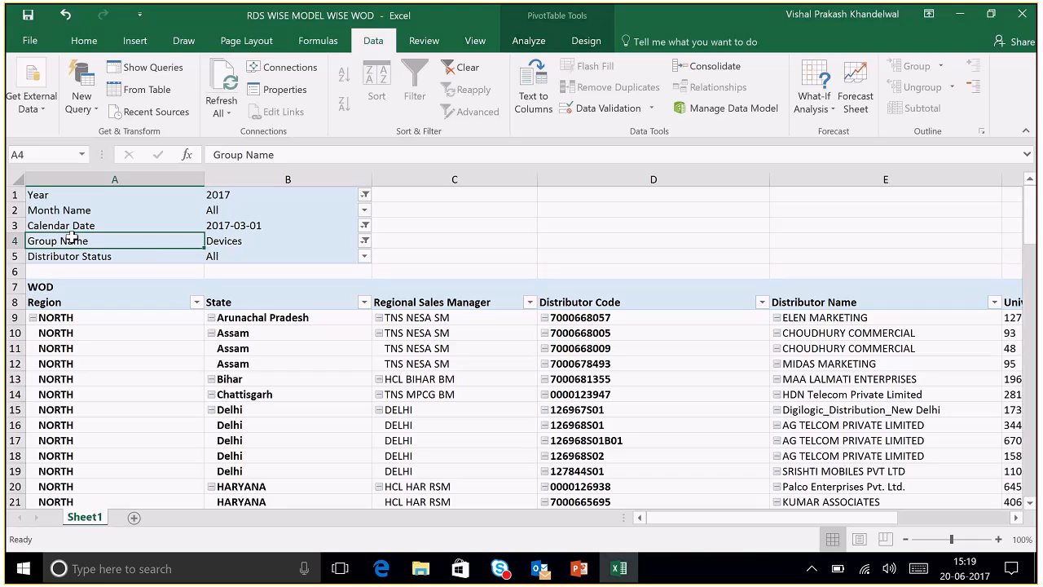
left_click(244, 240)
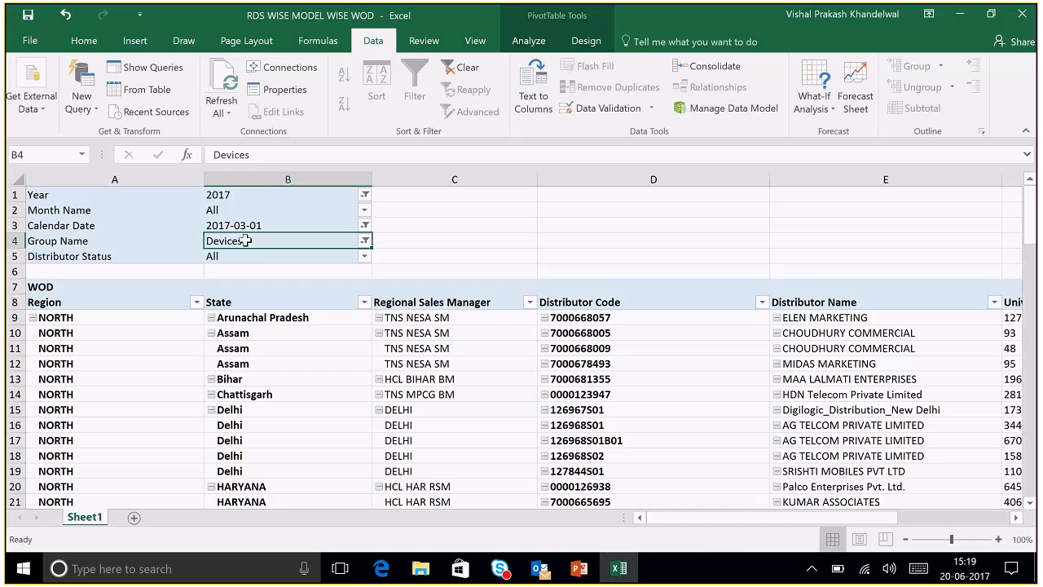
left_click(308, 370)
left_click(311, 382)
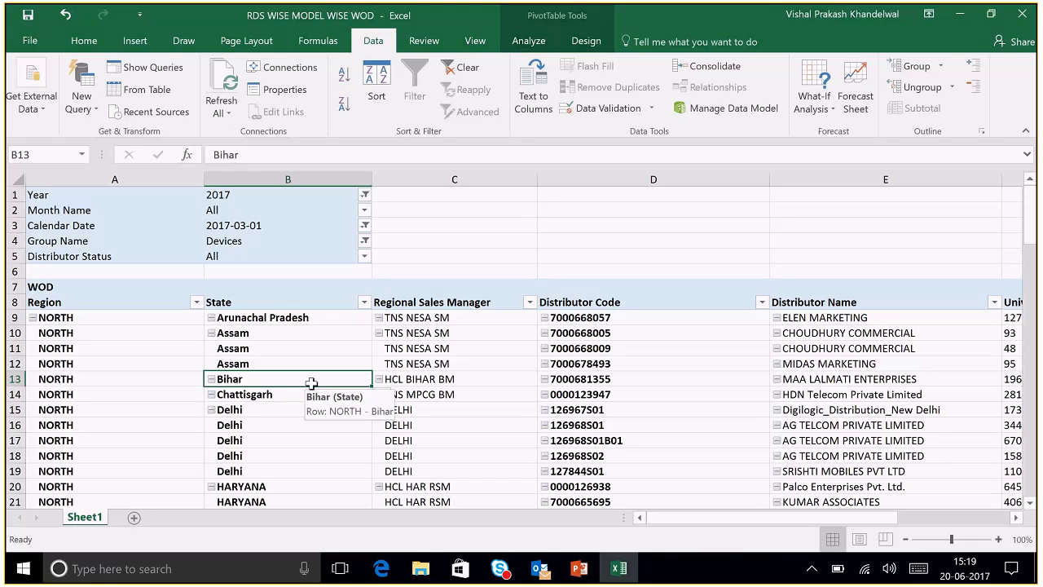
- Show the PivotTable field list and search it for 'sell thru' to find Net Sell Thru Value
right_click(330, 305)
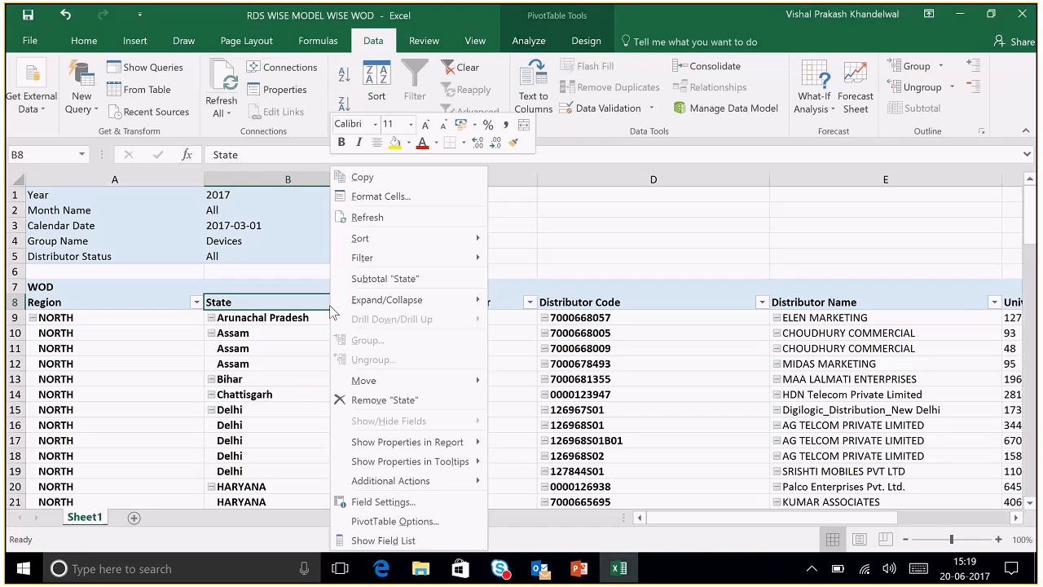
left_click(406, 539)
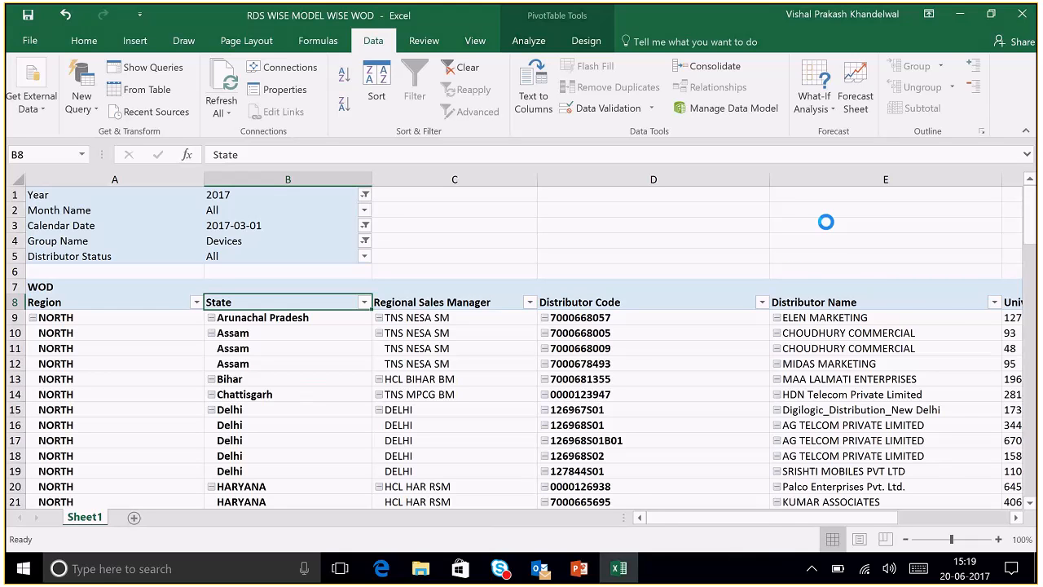
left_click(856, 237)
type("sell")
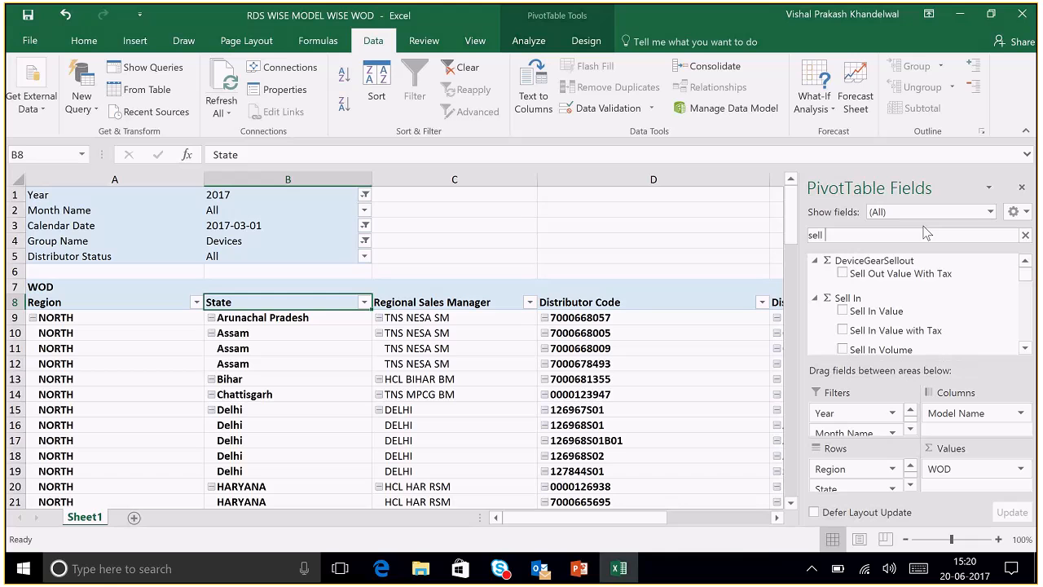
type(" thru")
scroll(1029, 316, "down", 3)
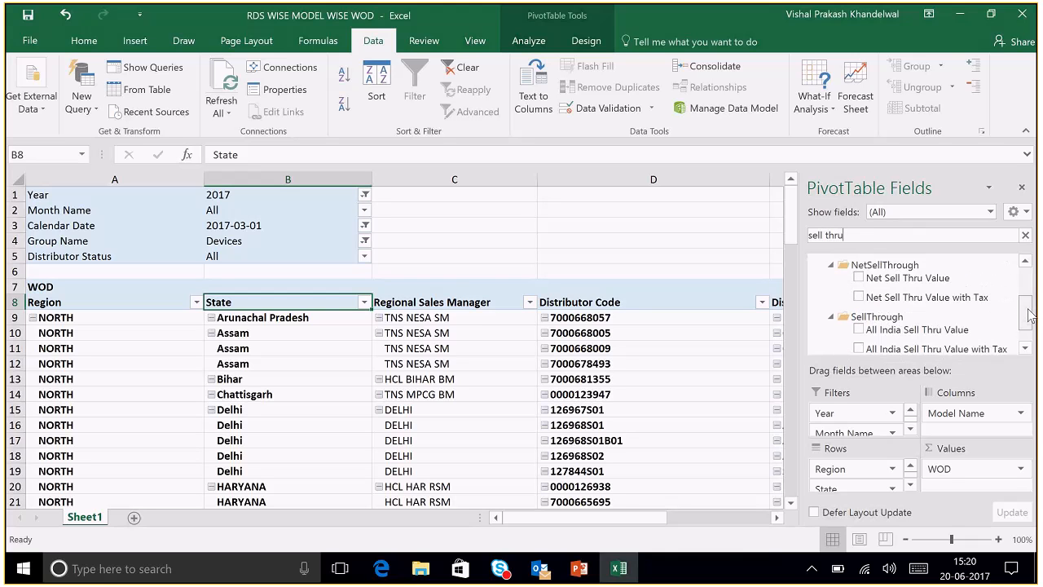
scroll(1029, 316, "down", 2)
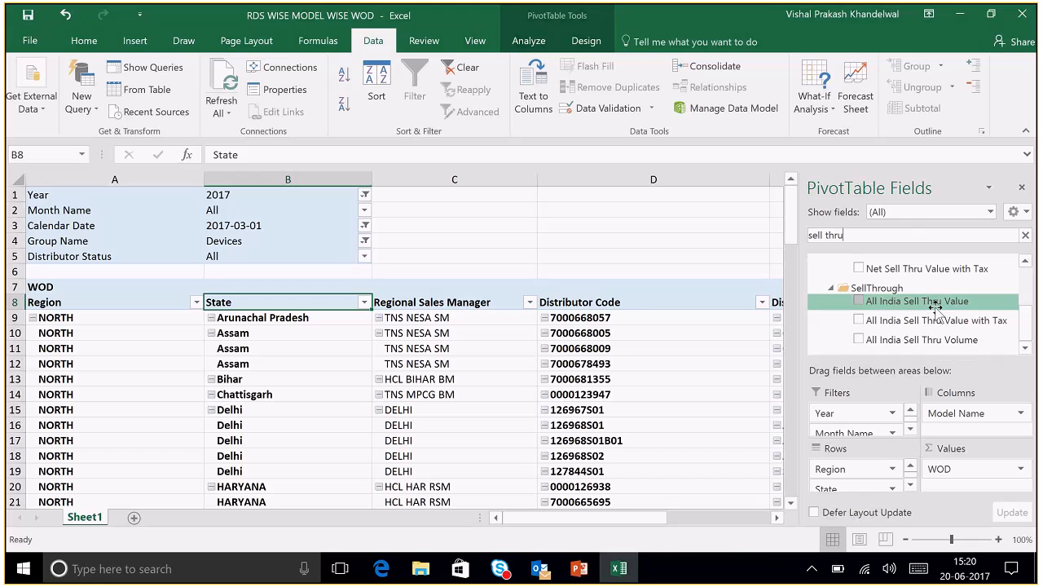
scroll(935, 308, "up", 1)
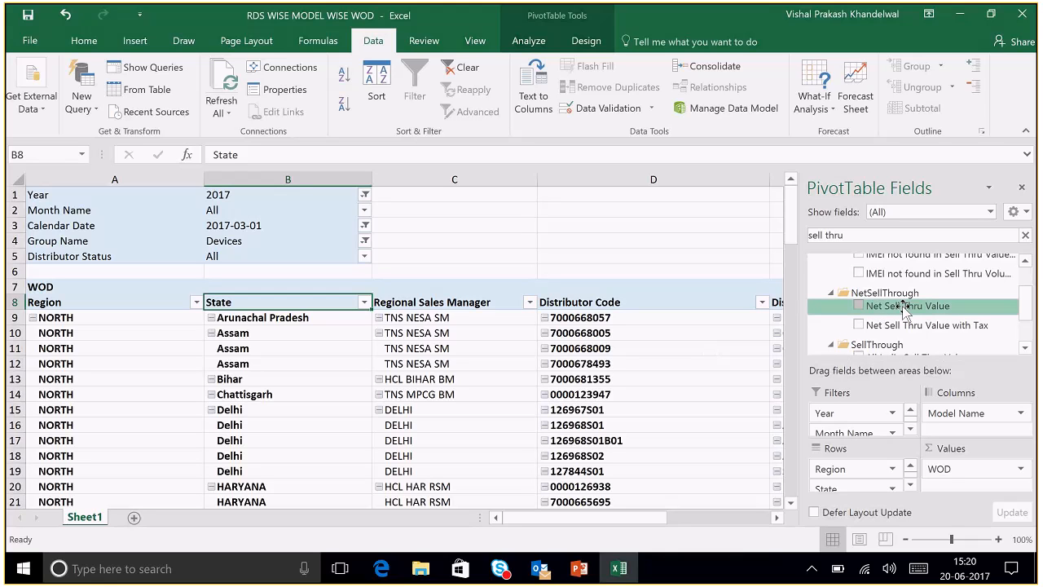
- Set the WOD workbook aside and open the 'AcumenCubeV1 = Non Dealer activation report' workbook from the Power BI reports folder
left_click(535, 256)
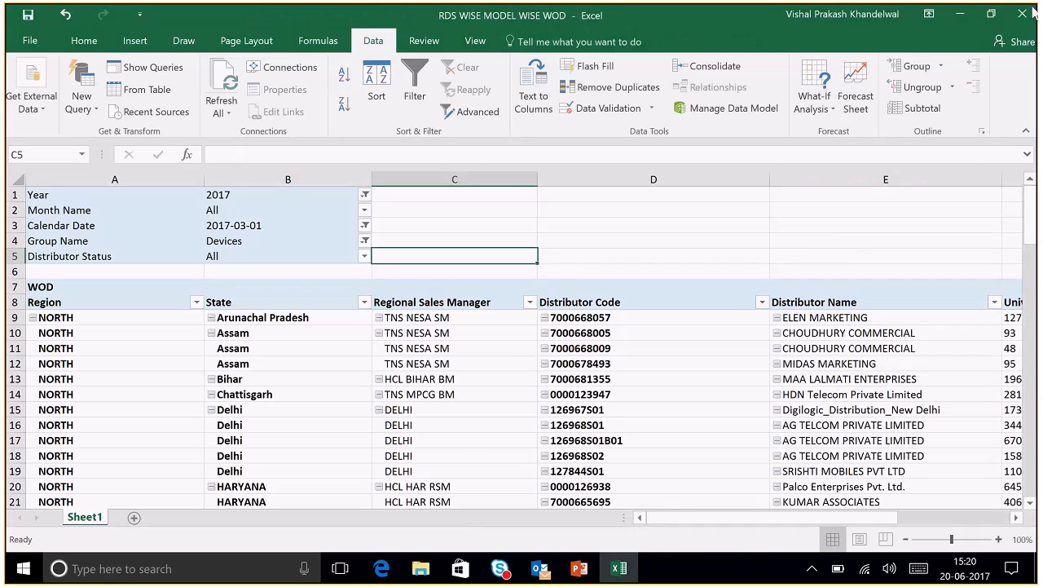
left_click(972, 14)
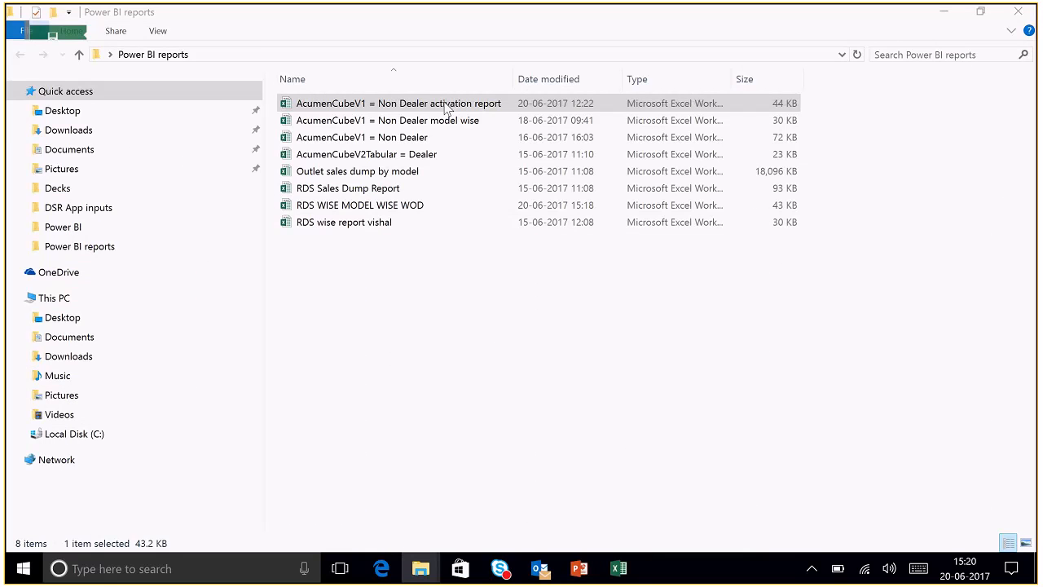
double_click(446, 104)
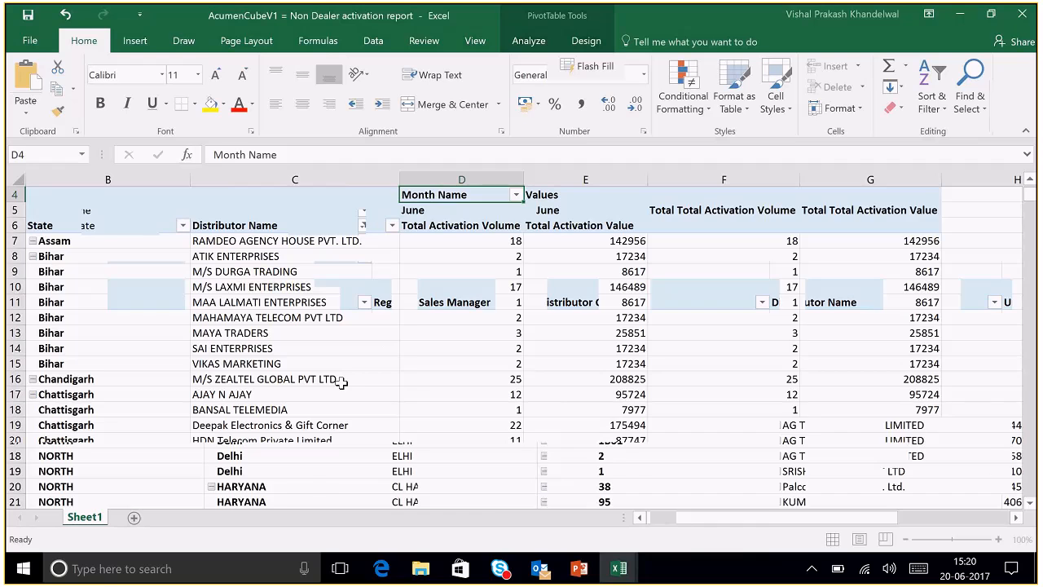
- Inspect the activation pivot's rows, such as M/S LAXMI ENTERPRISES and North GM's Bihar distributor and volume
left_click(341, 381)
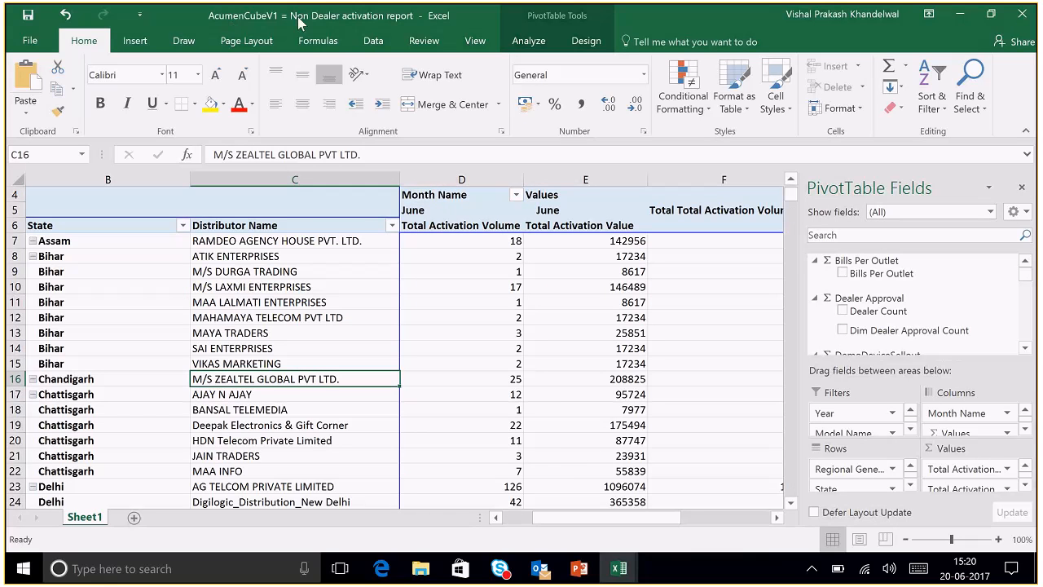
left_click(288, 287)
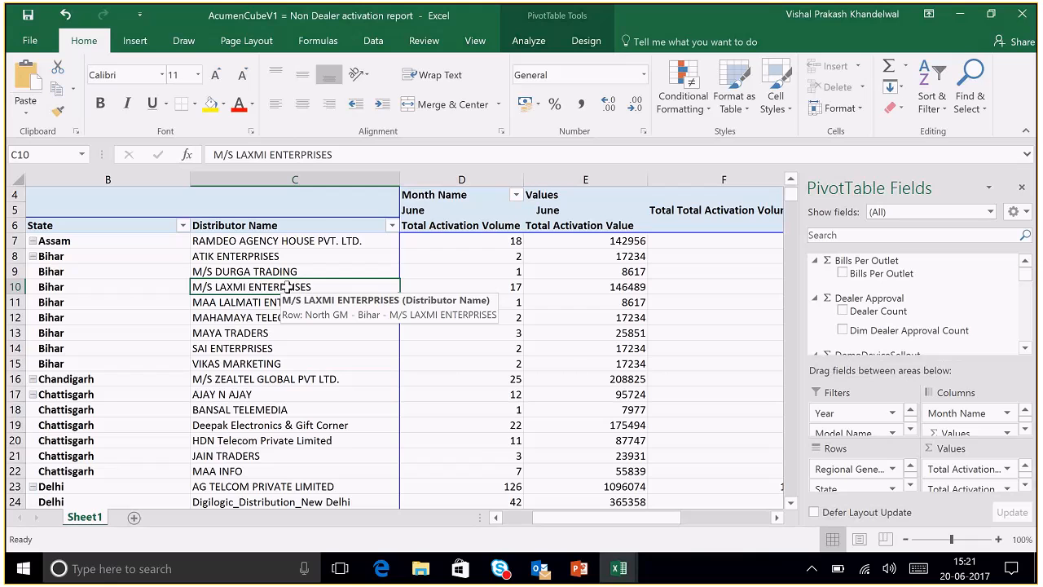
key("ctrl+Home")
left_click(174, 367)
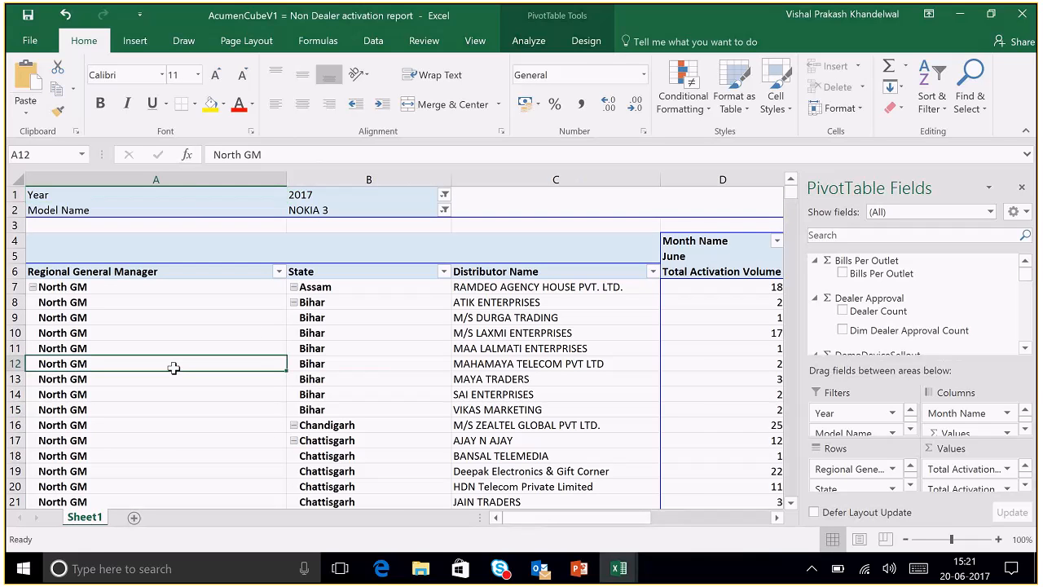
key("Right")
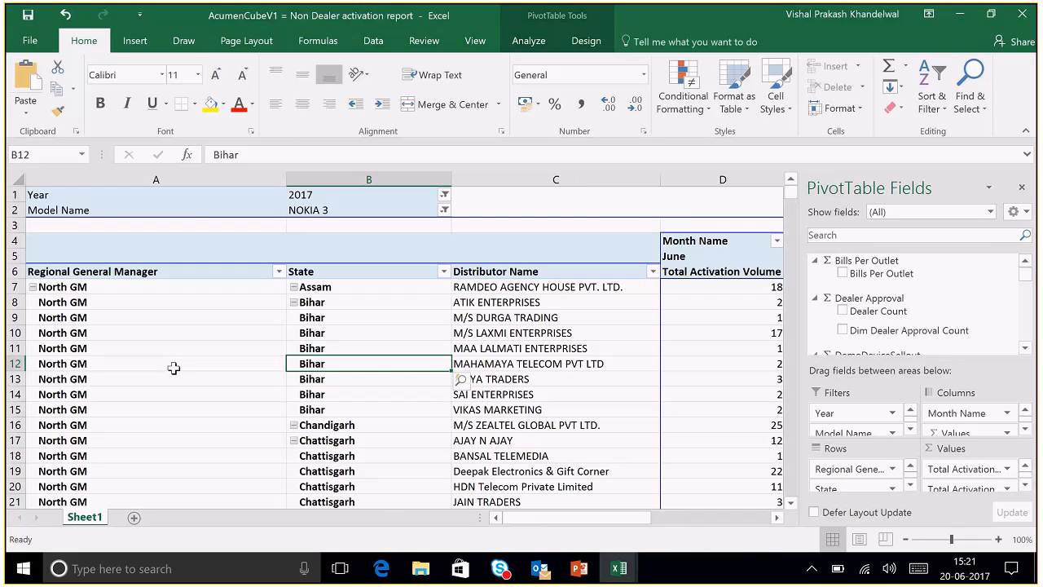
key("Right")
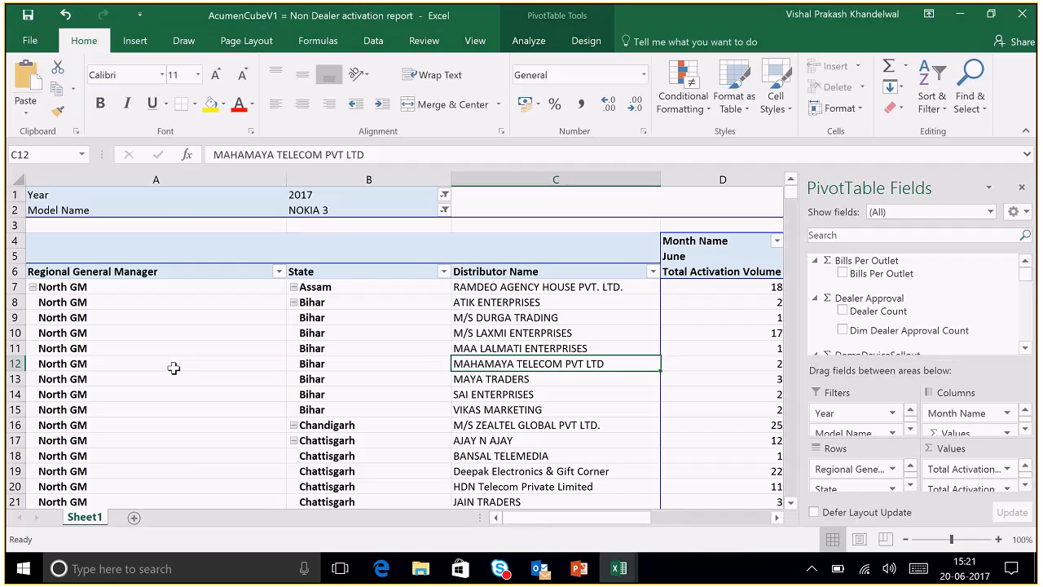
key("Right")
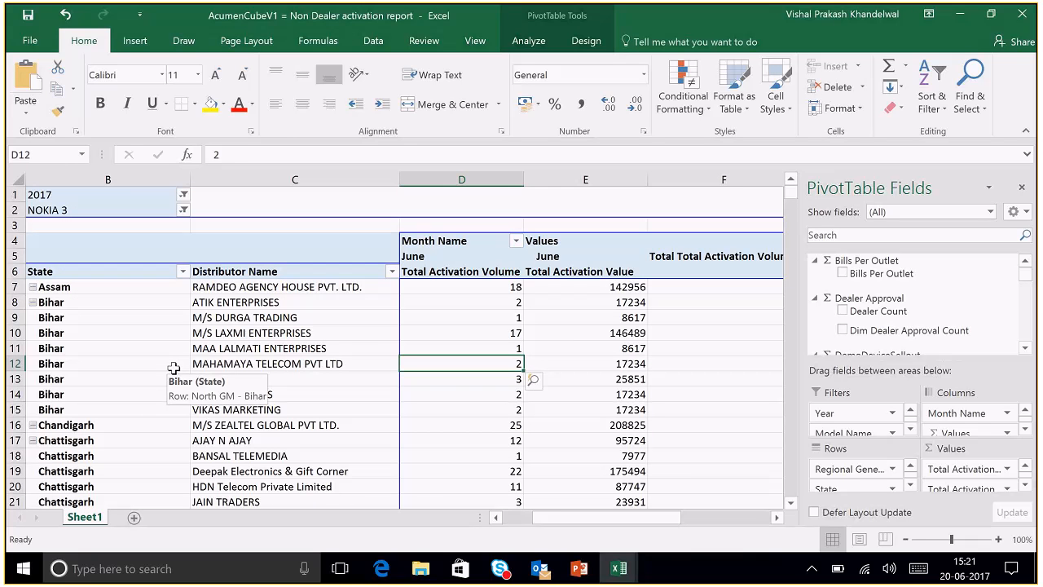
key("Left")
key("Left")
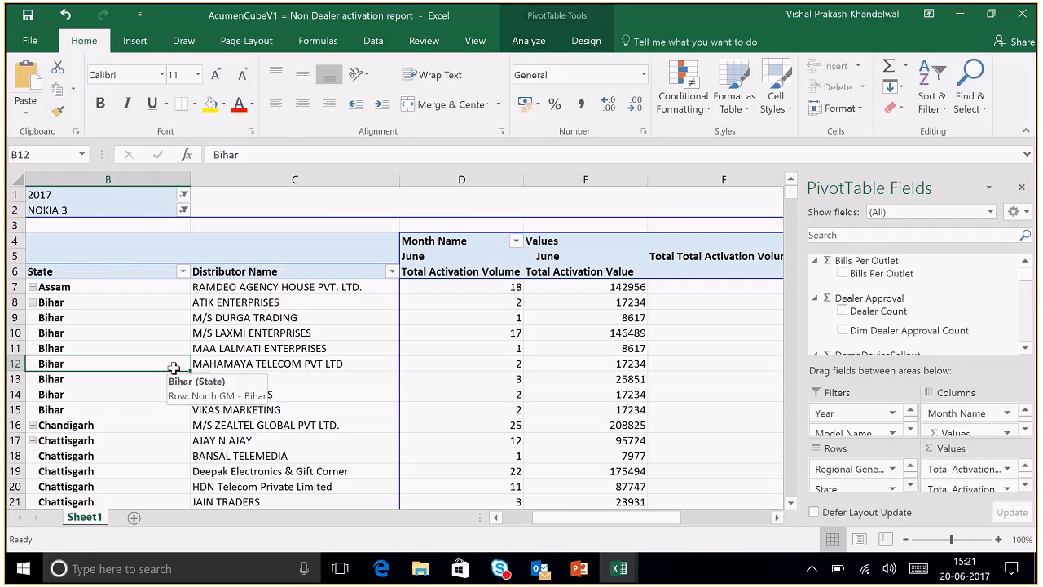
key("ctrl+Home")
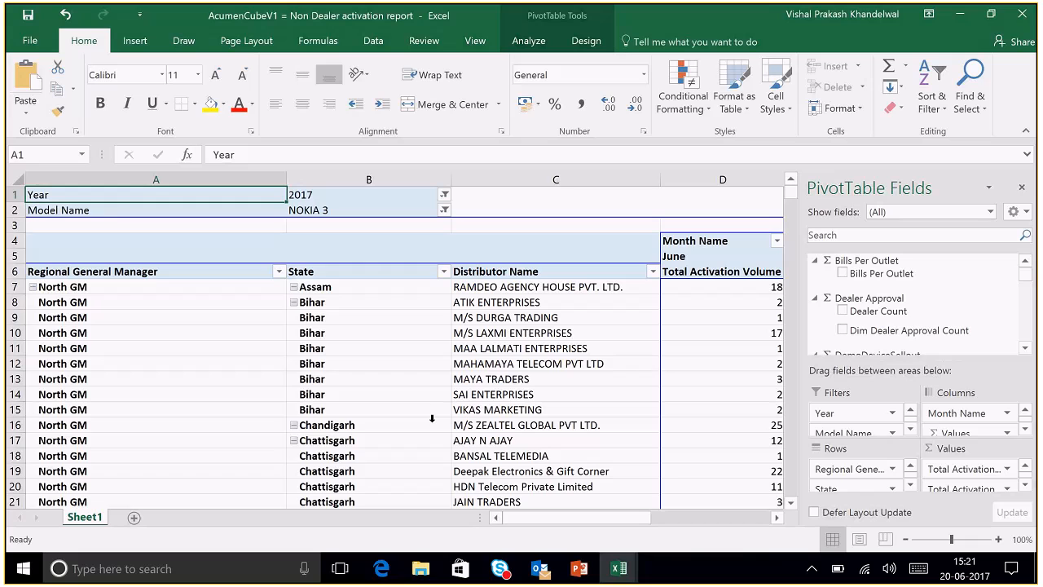
- Check the Bihar entry in row 14, then return to the RDS WISE MODEL WISE WOD workbook
mouse_move(1027, 285)
left_mouse_down()
mouse_move(1027, 326)
mouse_move(1026, 272)
left_mouse_up()
left_click(355, 393)
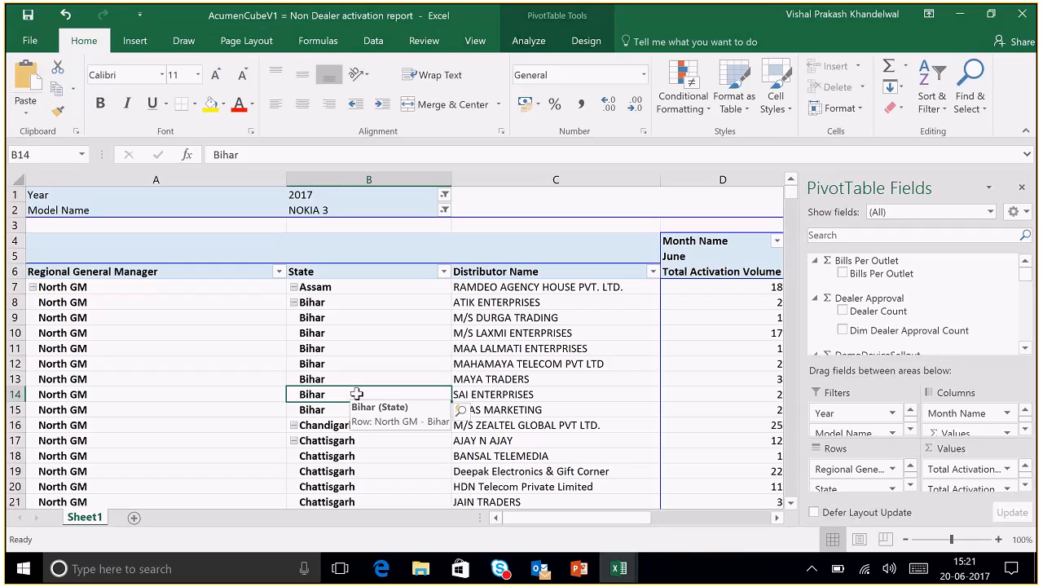
left_click(963, 12)
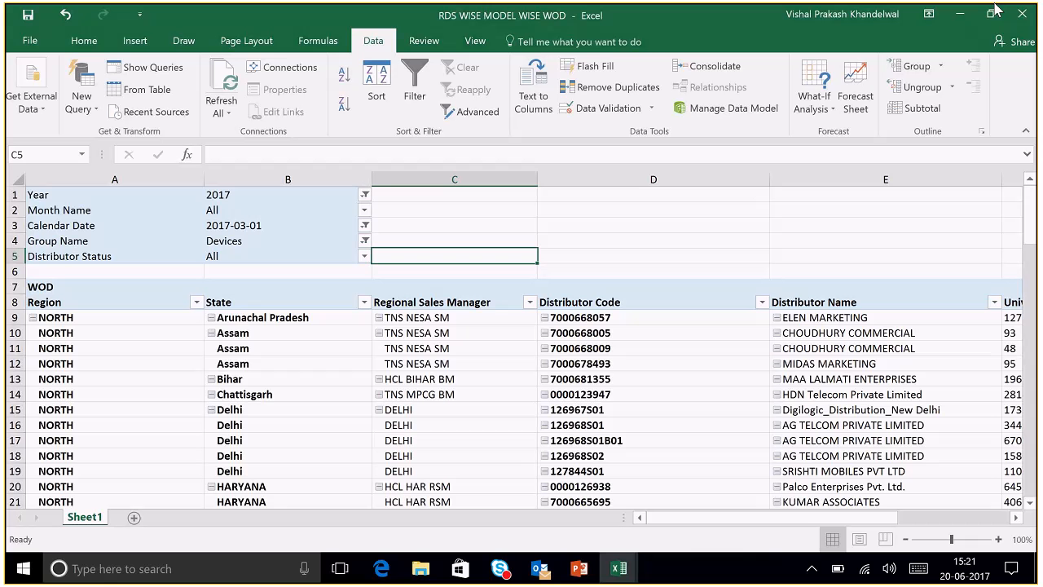
- Look in on the Qlikview to Excel migration training meeting, then minimize it to reveal the Power BI reports folder
left_click(961, 12)
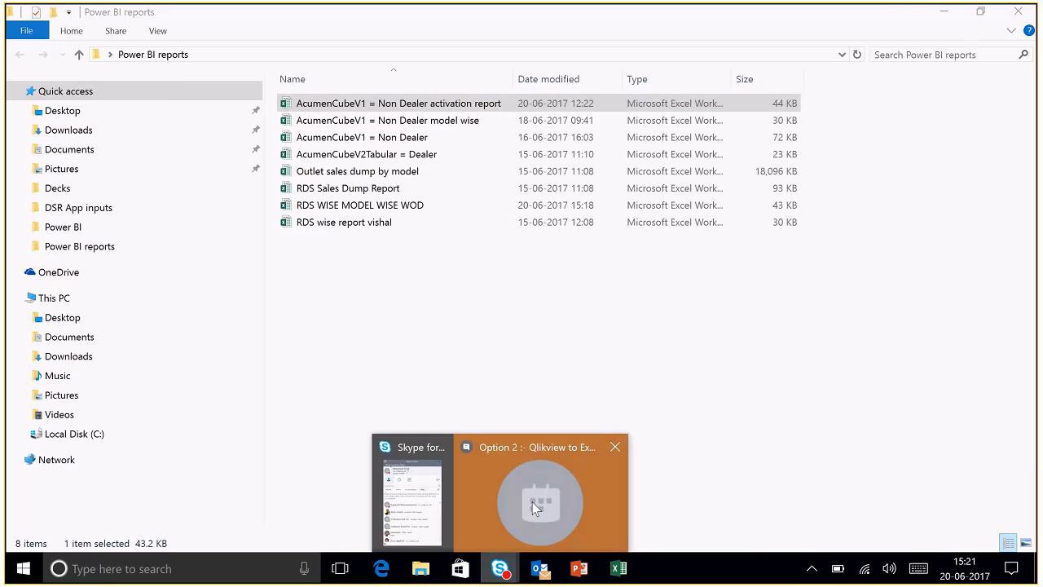
left_click(532, 502)
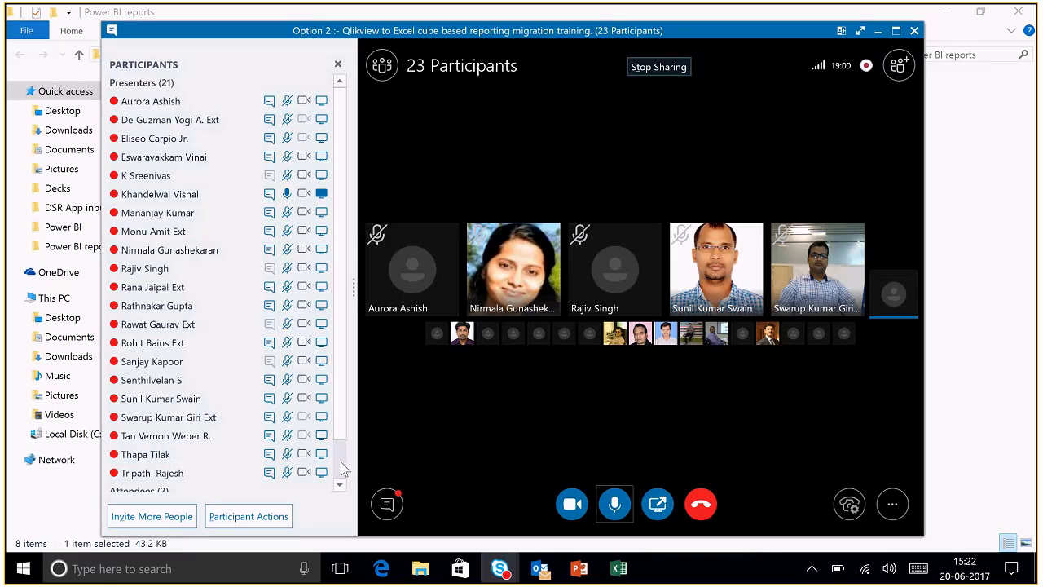
left_click(876, 31)
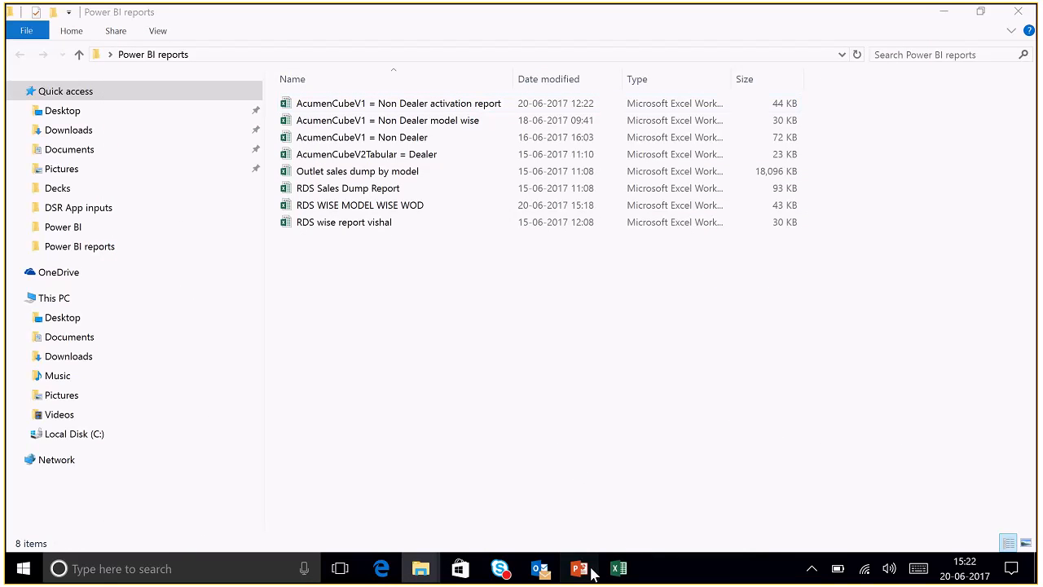